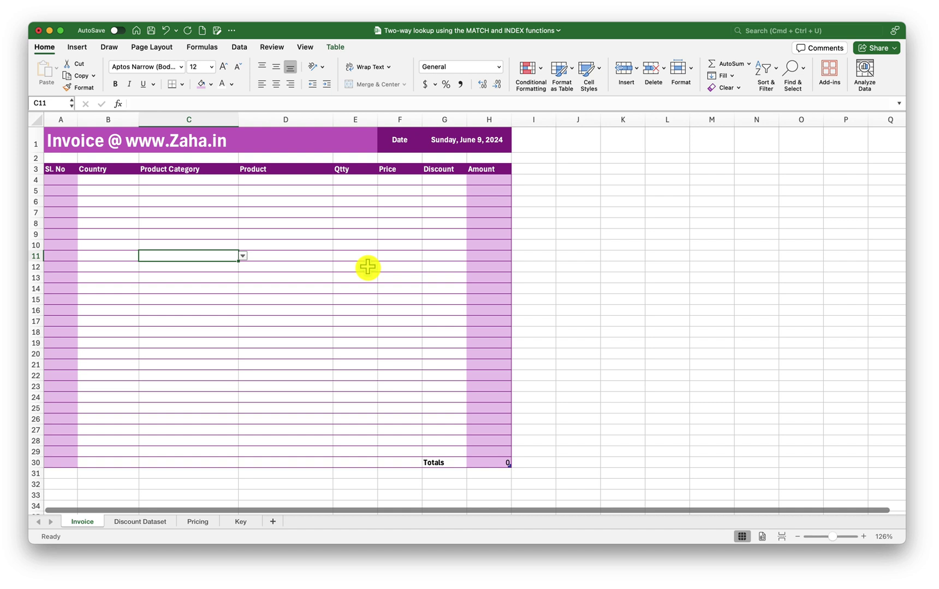
Look over the Discount Dataset, Pricing and Key sheets, then return to the Invoice sheet.
{"action": "left_click", "coordinate": [114, 184]}
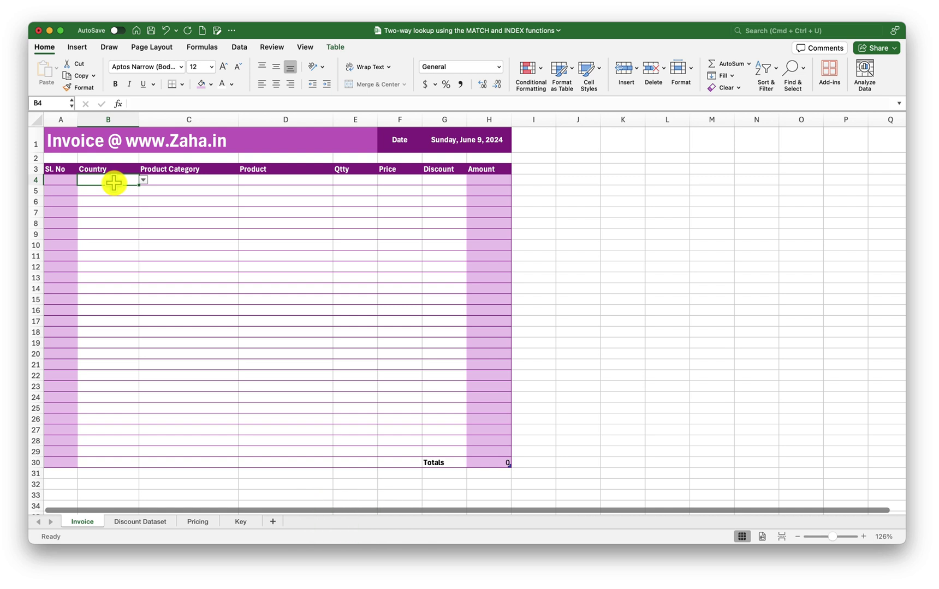
{"action": "left_click", "coordinate": [83, 525]}
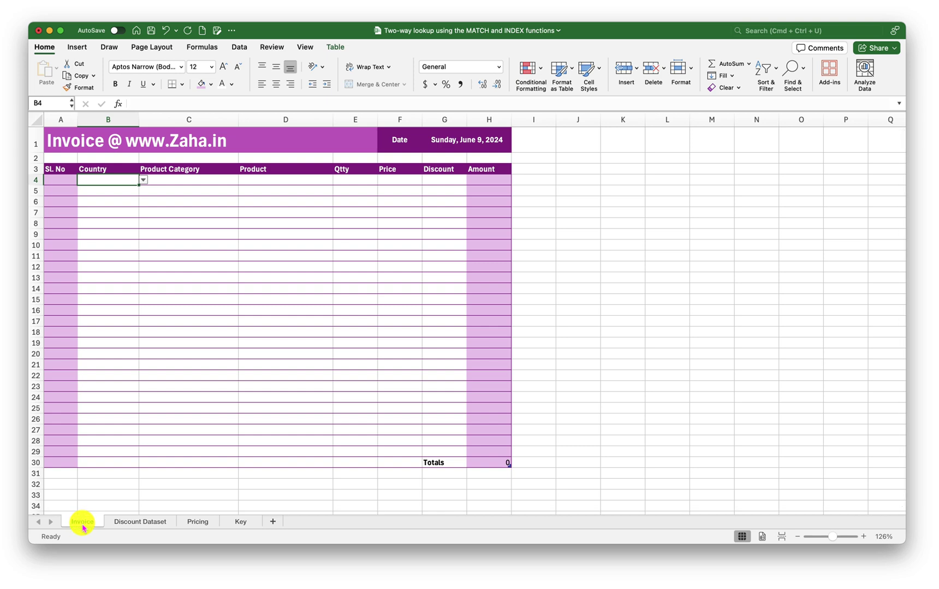
{"action": "left_click", "coordinate": [120, 525]}
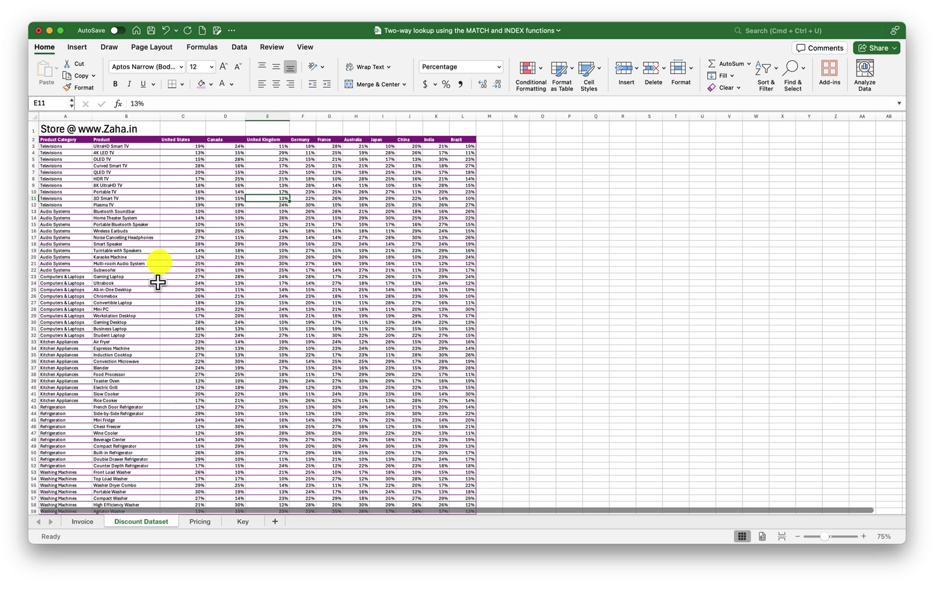
{"action": "left_click", "coordinate": [195, 523]}
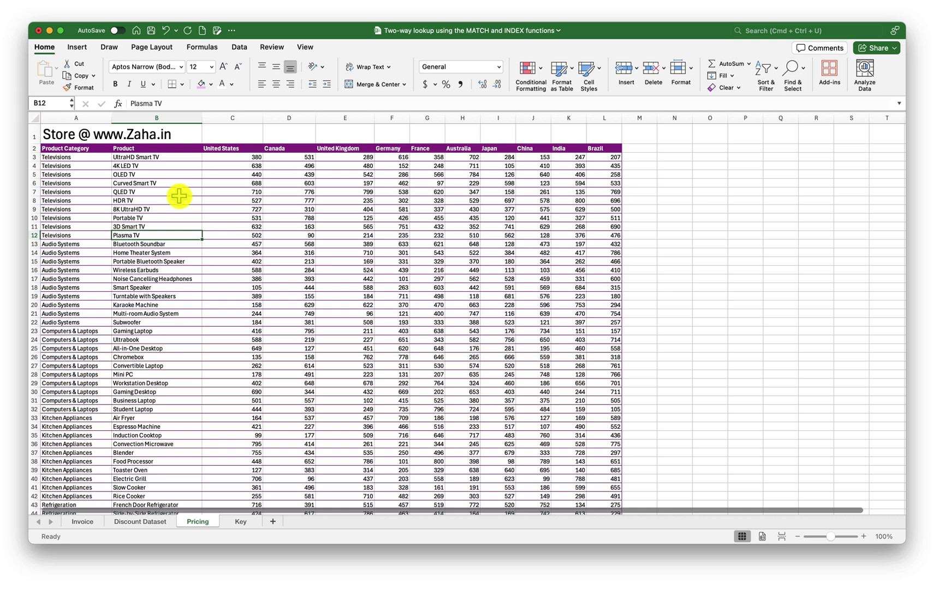
{"action": "left_click", "coordinate": [233, 523]}
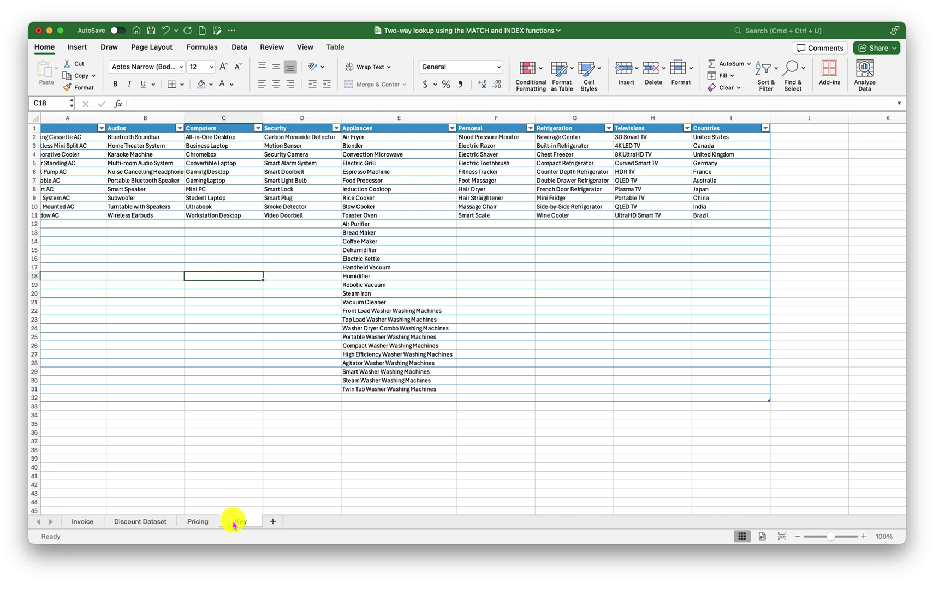
{"action": "left_click", "coordinate": [97, 522]}
Try Canada in the B4 country dropdown, then clear it again.
{"action": "left_click", "coordinate": [229, 233]}
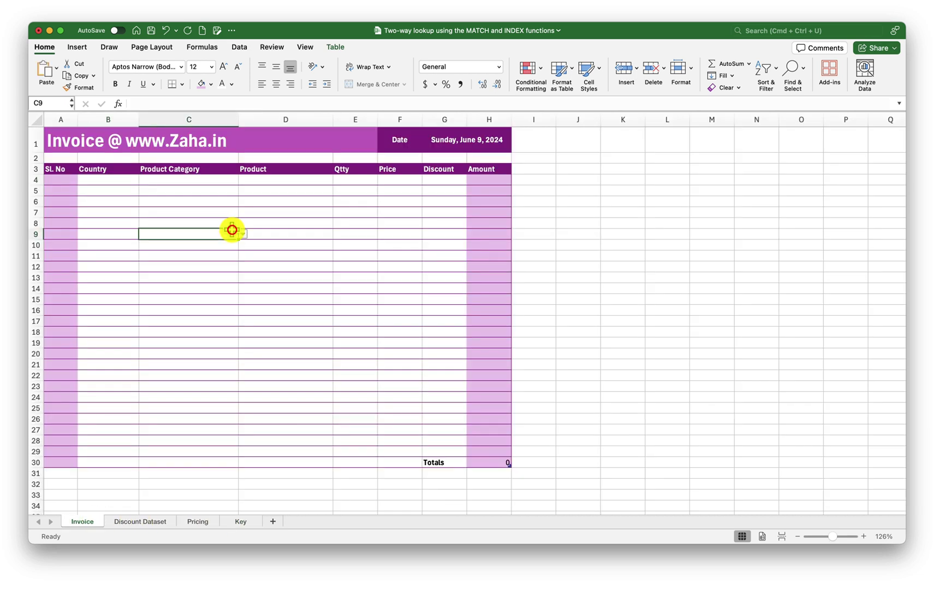
{"action": "left_click", "coordinate": [102, 188]}
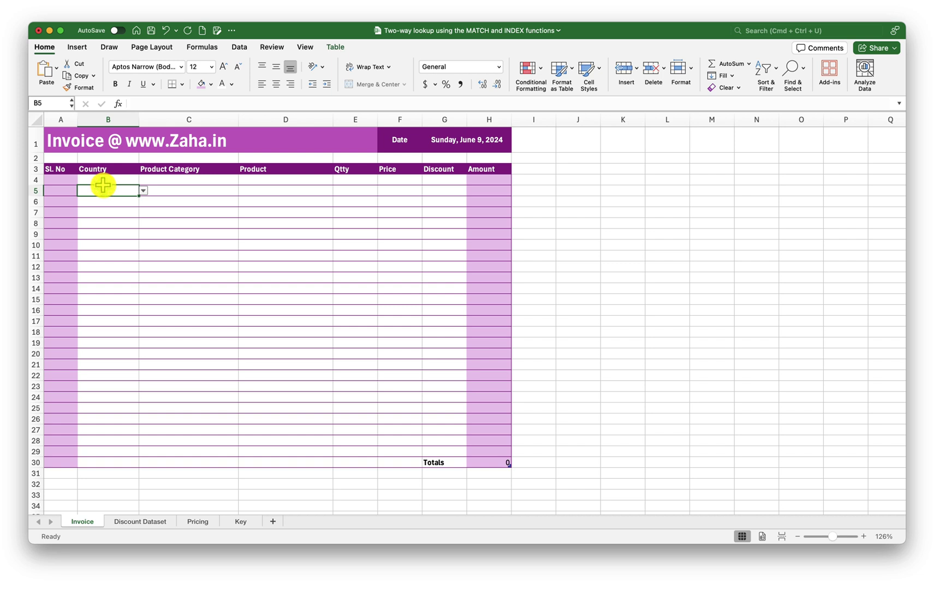
{"action": "left_click_drag", "start_coordinate": [70, 181], "coordinate": [65, 225]}
{"action": "left_click", "coordinate": [117, 181]}
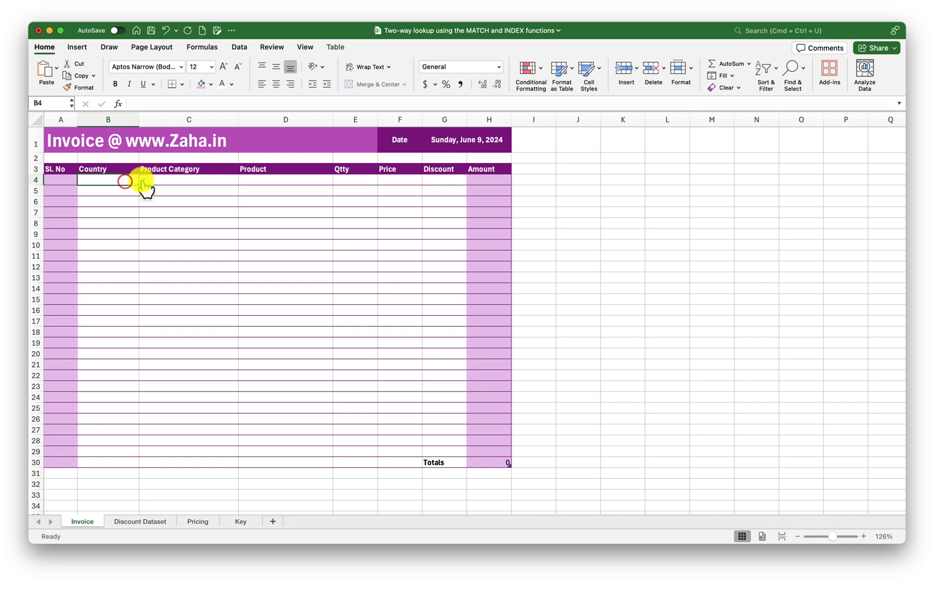
{"action": "left_click", "coordinate": [145, 180]}
{"action": "left_click", "coordinate": [109, 202]}
{"action": "left_click_drag", "start_coordinate": [63, 182], "coordinate": [65, 266]}
{"action": "left_click", "coordinate": [123, 183]}
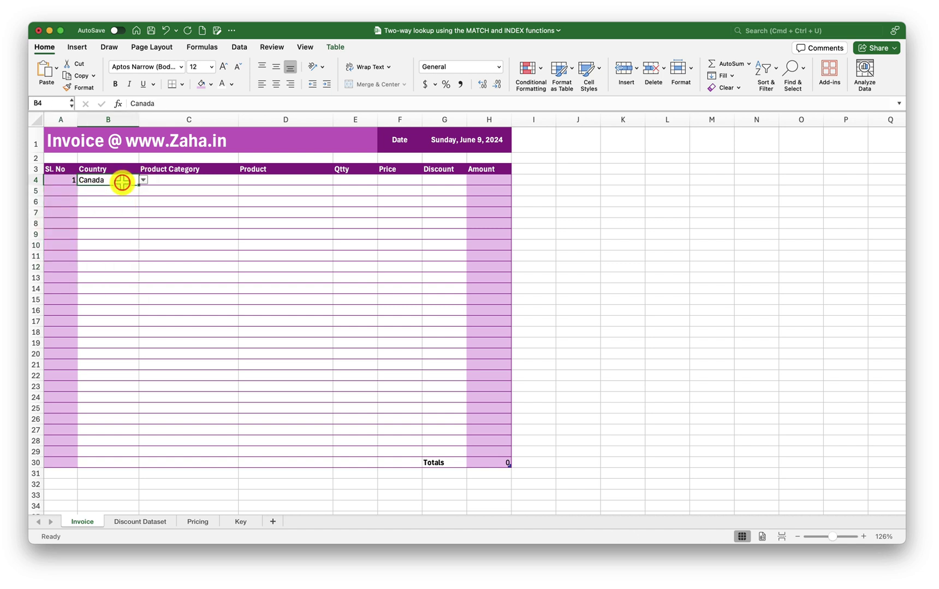
{"action": "key", "text": "Delete"}
Inspect row 4's Qtty, Price, Discount and Amount cells and the H4 Amount formula.
{"action": "left_click_drag", "start_coordinate": [486, 180], "coordinate": [486, 375]}
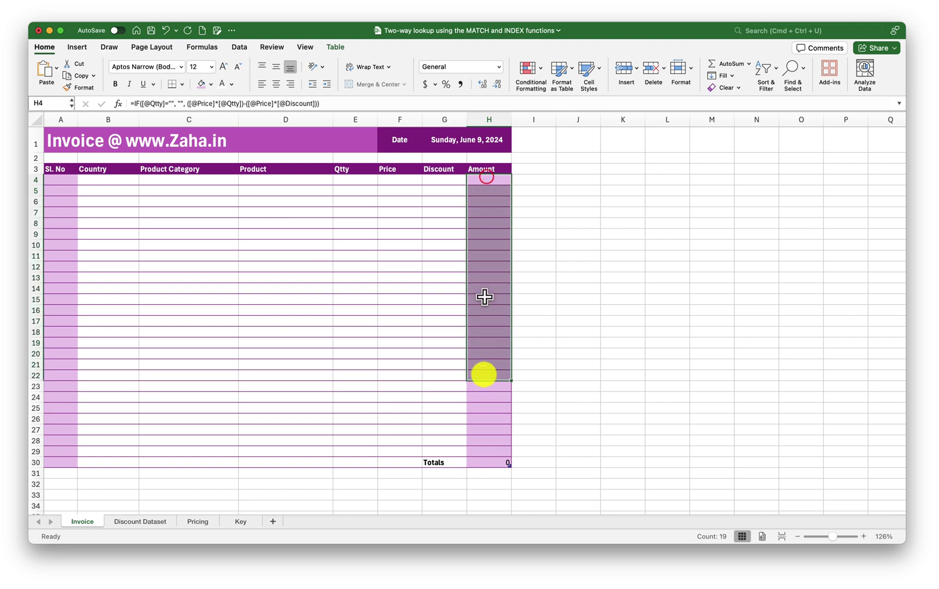
{"action": "left_click", "coordinate": [449, 183]}
{"action": "left_click", "coordinate": [482, 181]}
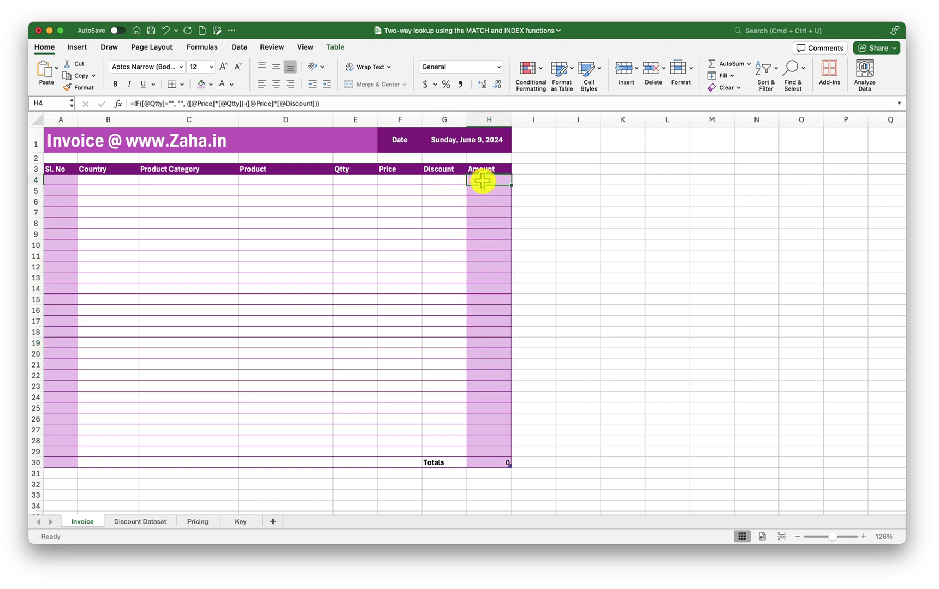
{"action": "left_click", "coordinate": [353, 182]}
{"action": "left_click", "coordinate": [398, 183]}
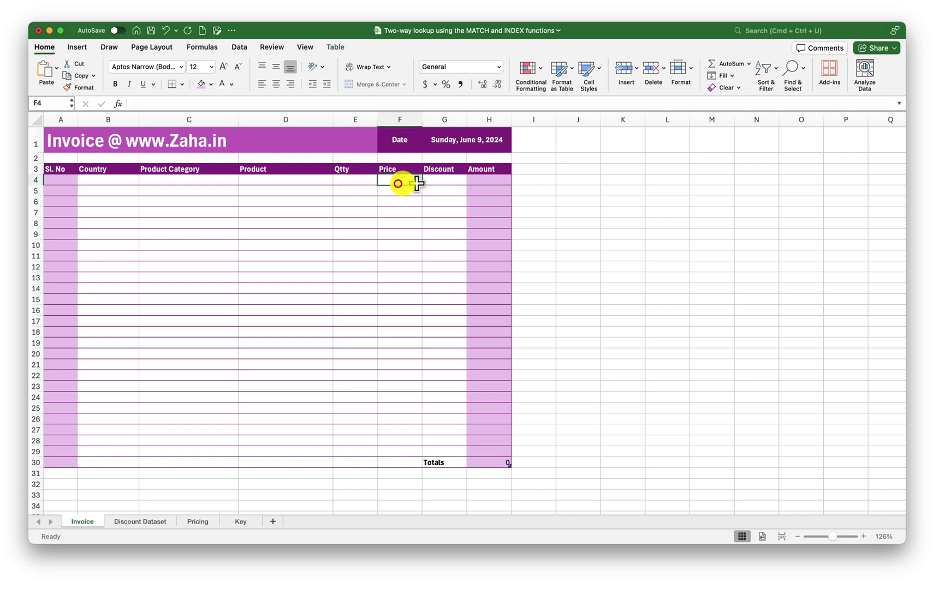
{"action": "left_click", "coordinate": [439, 180]}
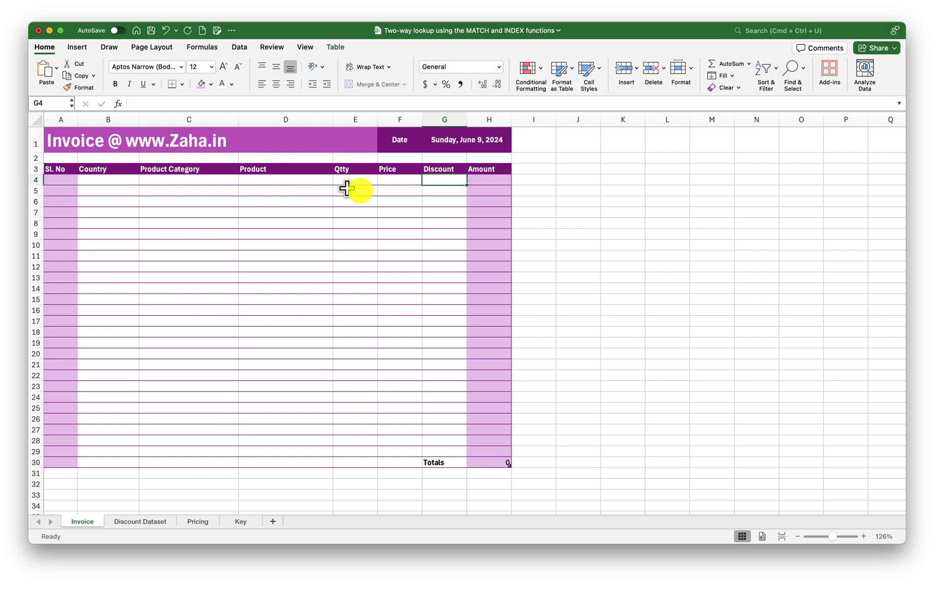
{"action": "left_click", "coordinate": [395, 187]}
{"action": "left_click", "coordinate": [434, 181]}
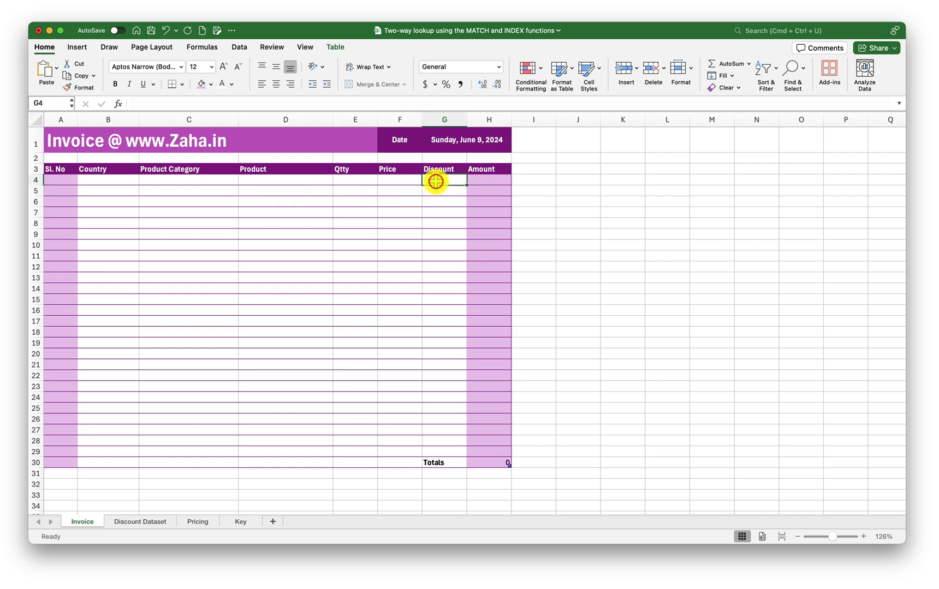
{"action": "left_click", "coordinate": [273, 183]}
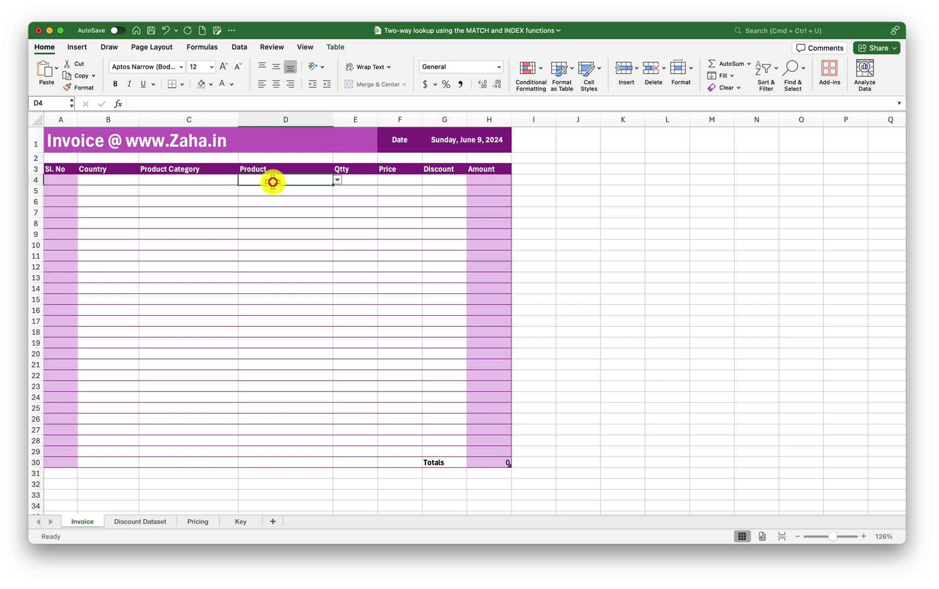
{"action": "left_click", "coordinate": [129, 181]}
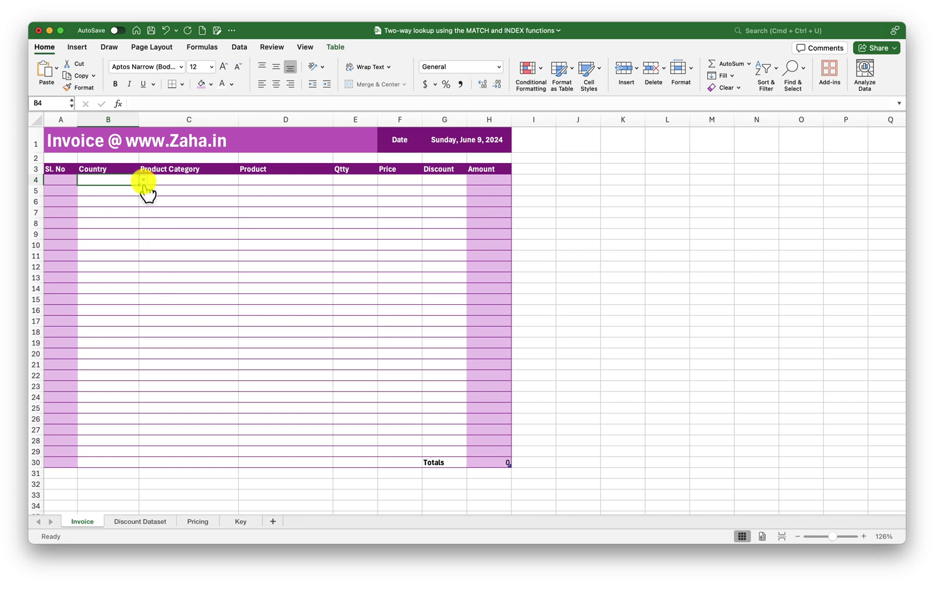
Choose Canada, Security and Smart Doorbell in row 4's Country, Category and Product dropdowns.
{"action": "left_click", "coordinate": [143, 180]}
{"action": "left_click", "coordinate": [129, 202]}
{"action": "left_click", "coordinate": [229, 182]}
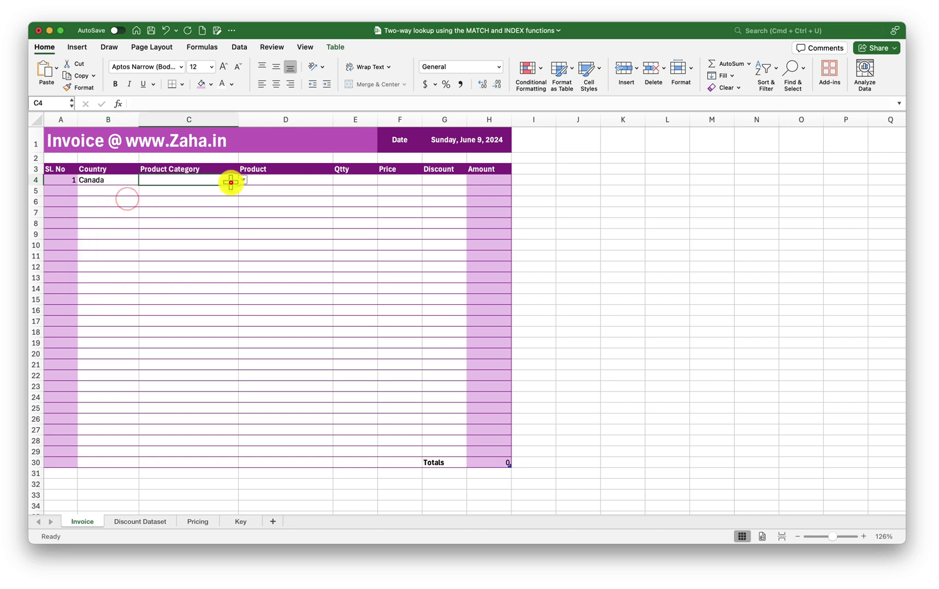
{"action": "left_click", "coordinate": [242, 180]}
{"action": "left_click", "coordinate": [178, 222]}
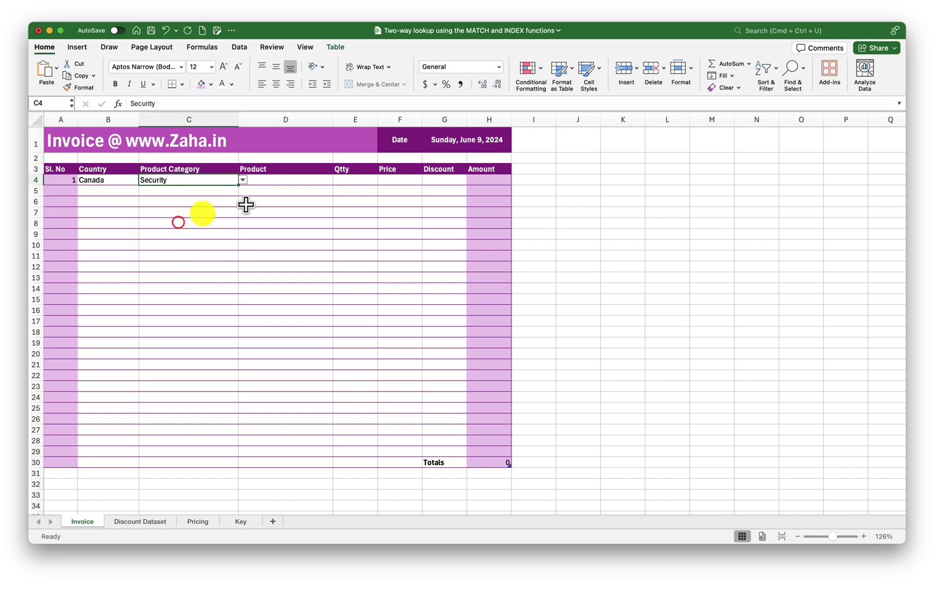
{"action": "left_click", "coordinate": [287, 182]}
{"action": "left_click", "coordinate": [338, 181]}
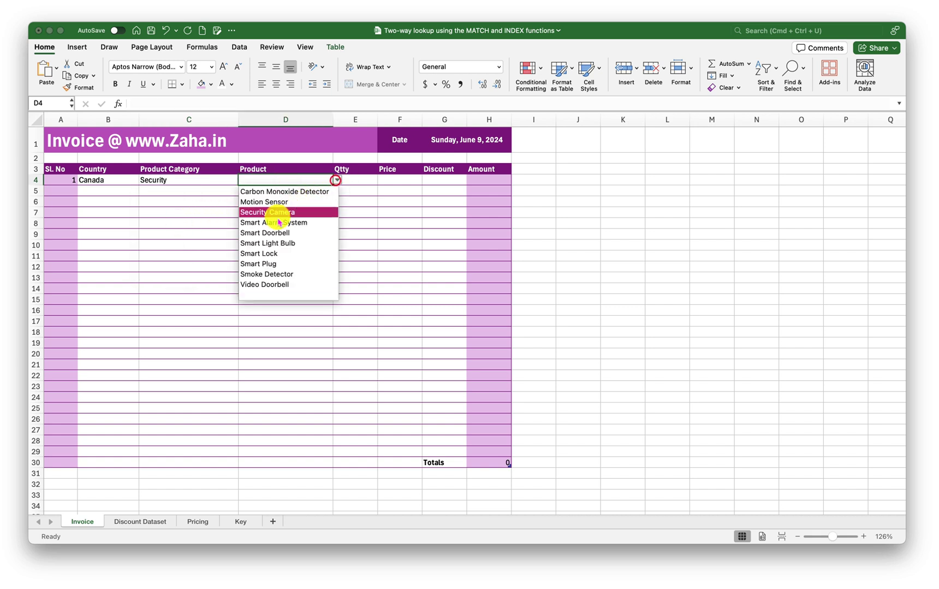
{"action": "left_click", "coordinate": [279, 233]}
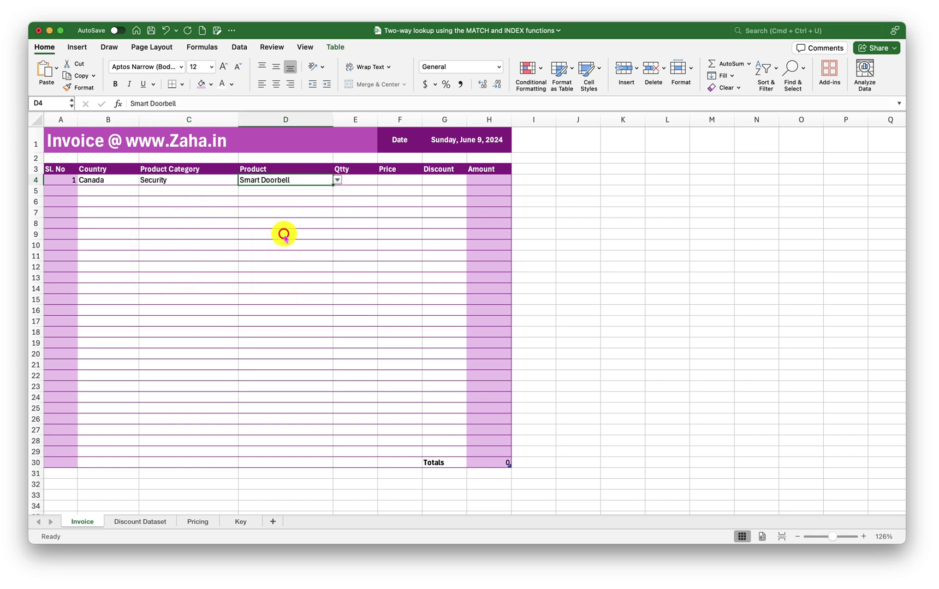
Recheck row 4's Price, Discount, Amount and Qtty cells after the selections.
{"action": "left_click", "coordinate": [404, 178]}
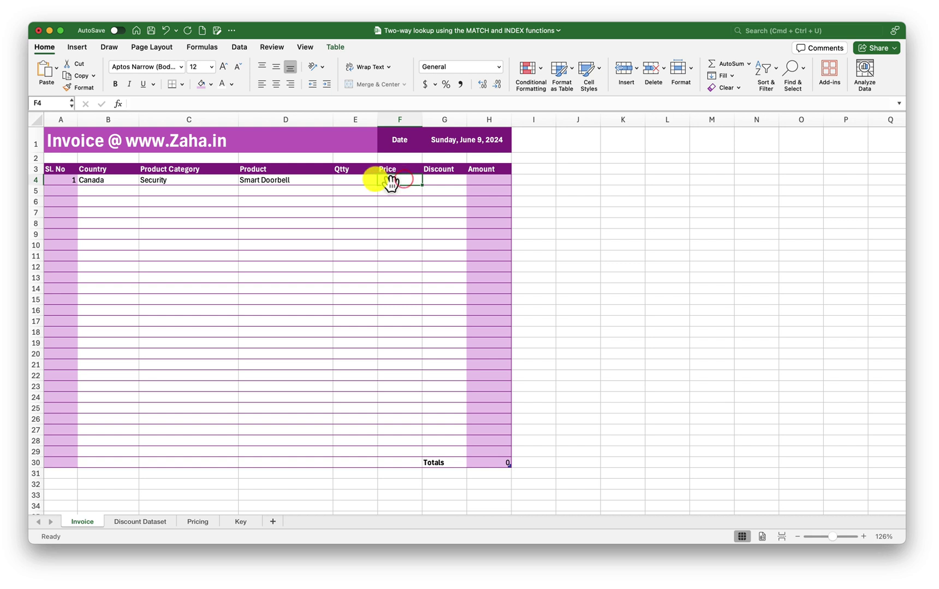
{"action": "left_click", "coordinate": [275, 181]}
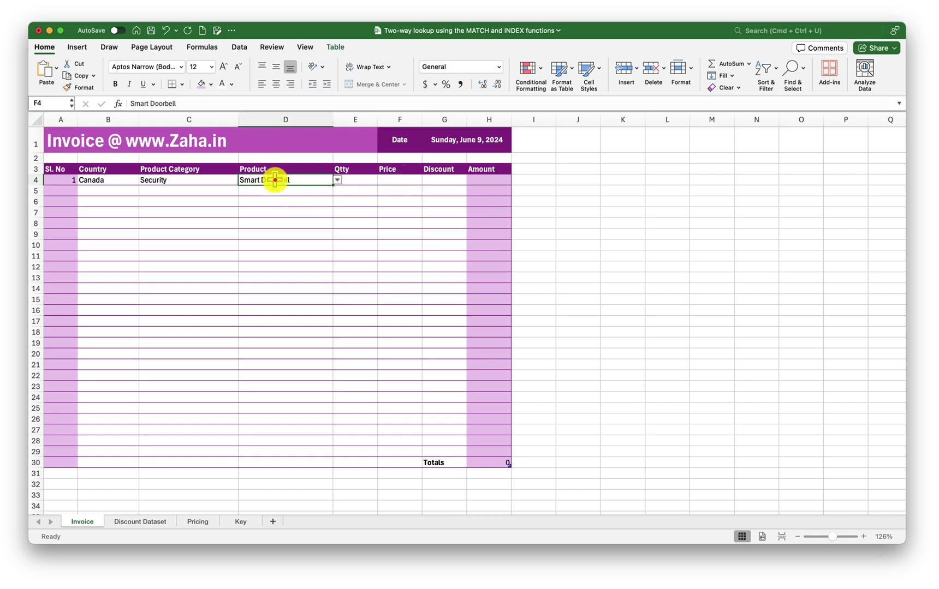
{"action": "left_click", "coordinate": [118, 180]}
{"action": "left_click", "coordinate": [386, 183]}
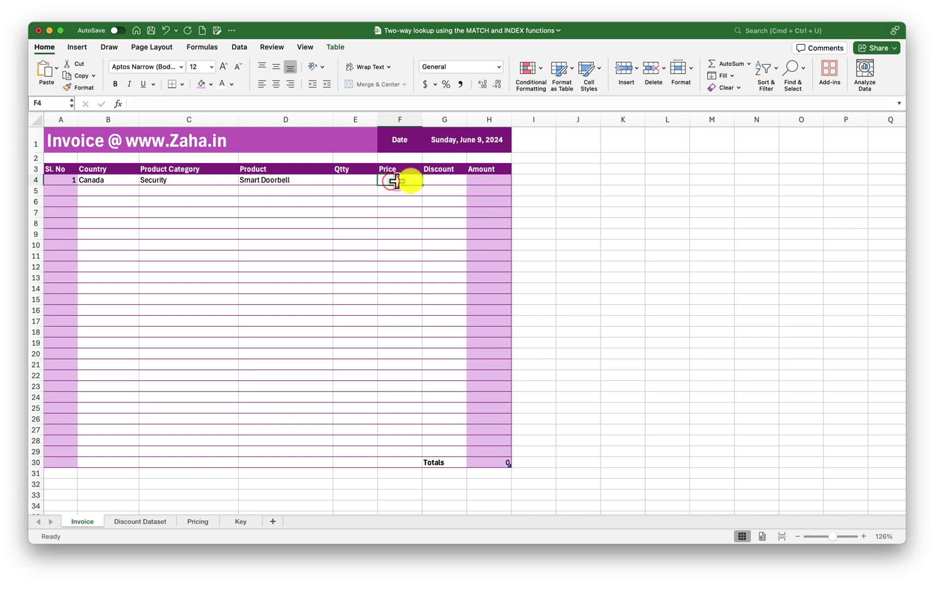
{"action": "left_click", "coordinate": [441, 180]}
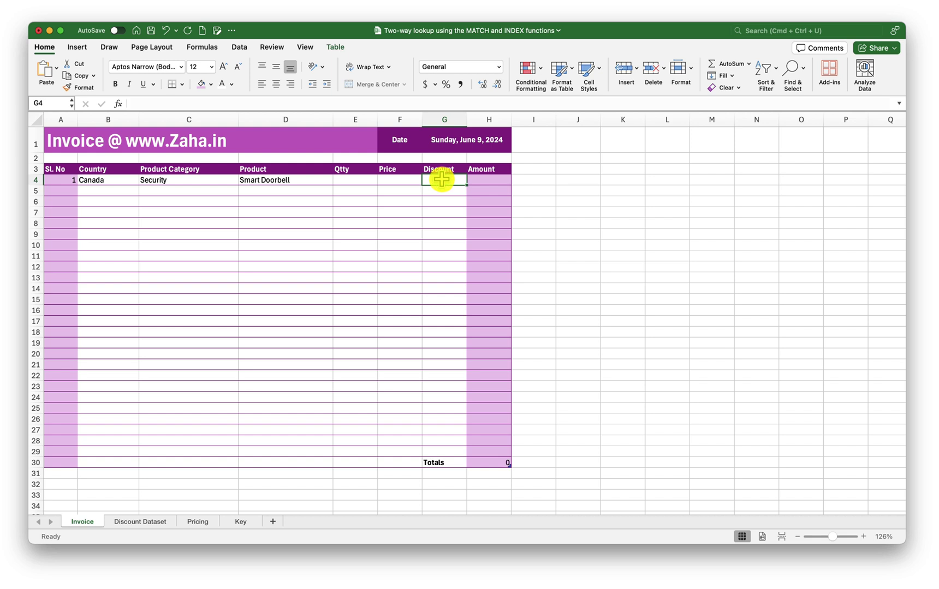
{"action": "left_click", "coordinate": [481, 179]}
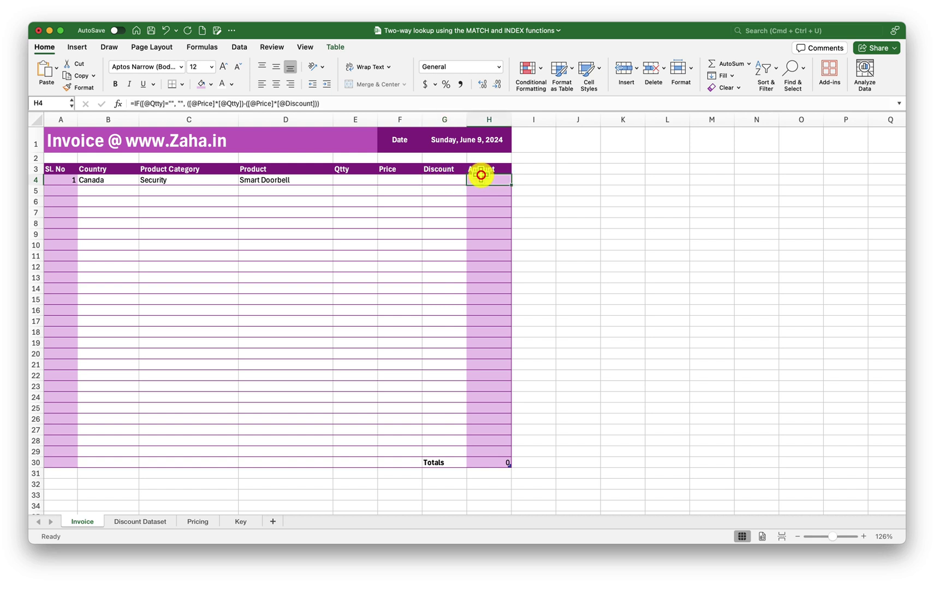
{"action": "left_click", "coordinate": [364, 180]}
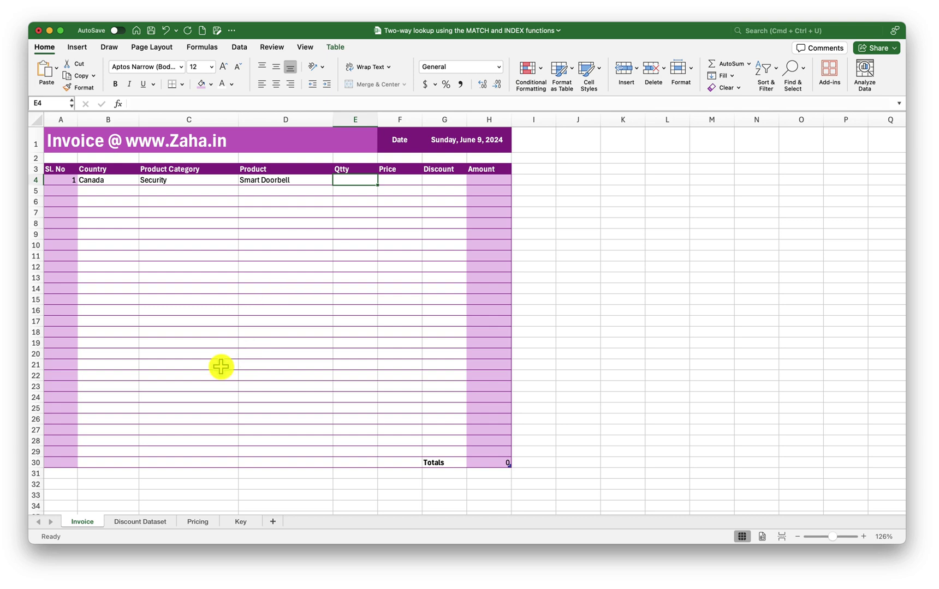
{"action": "left_click", "coordinate": [191, 522]}
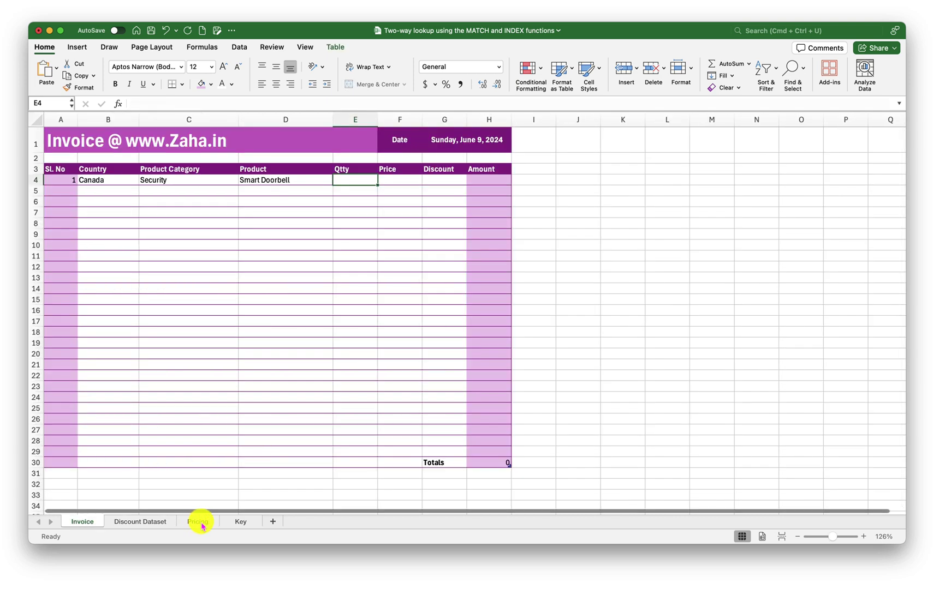
On the Pricing sheet, locate the Smart Doorbell row (row 83), then return to Invoice.
{"action": "left_click", "coordinate": [200, 523]}
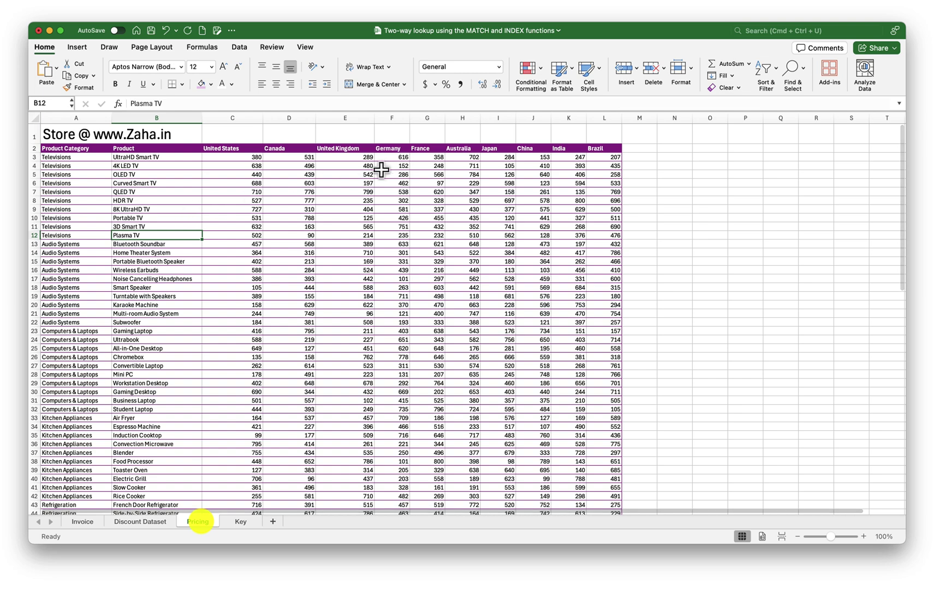
{"action": "left_click", "coordinate": [289, 118]}
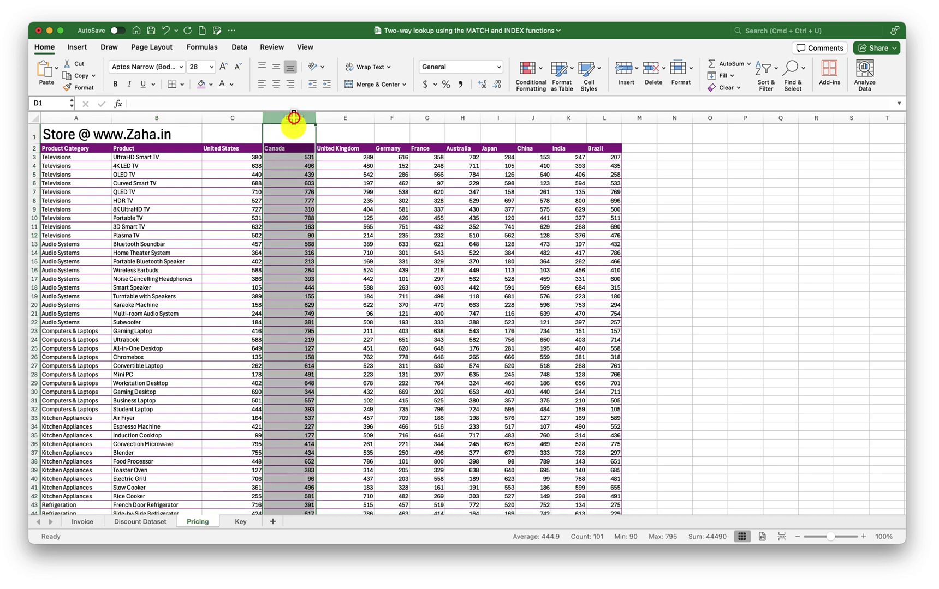
{"action": "scroll", "coordinate": [290, 155], "scroll_direction": "down", "scroll_amount": 5}
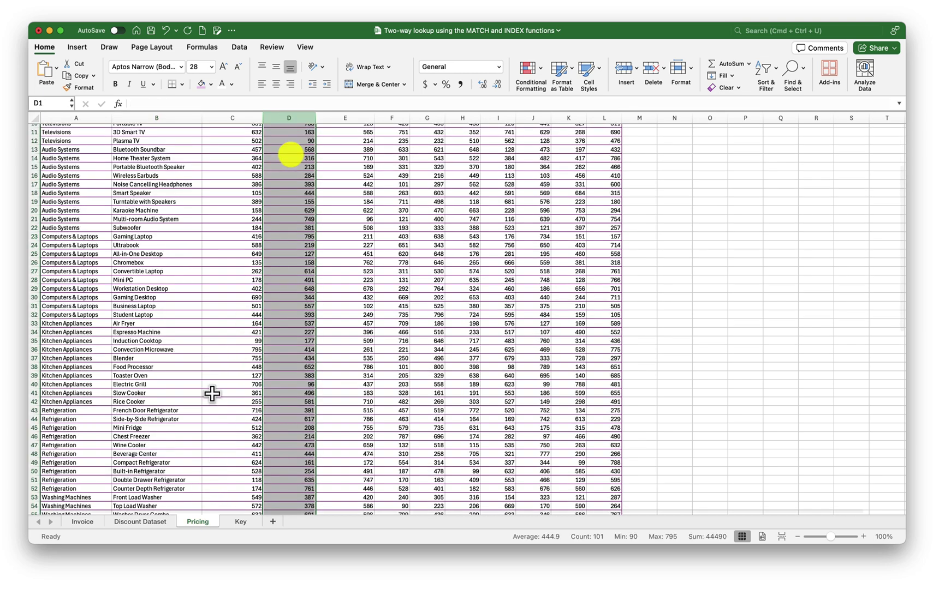
{"action": "scroll", "coordinate": [289, 155], "scroll_direction": "down", "scroll_amount": 9}
{"action": "scroll", "coordinate": [290, 155], "scroll_direction": "down", "scroll_amount": 8}
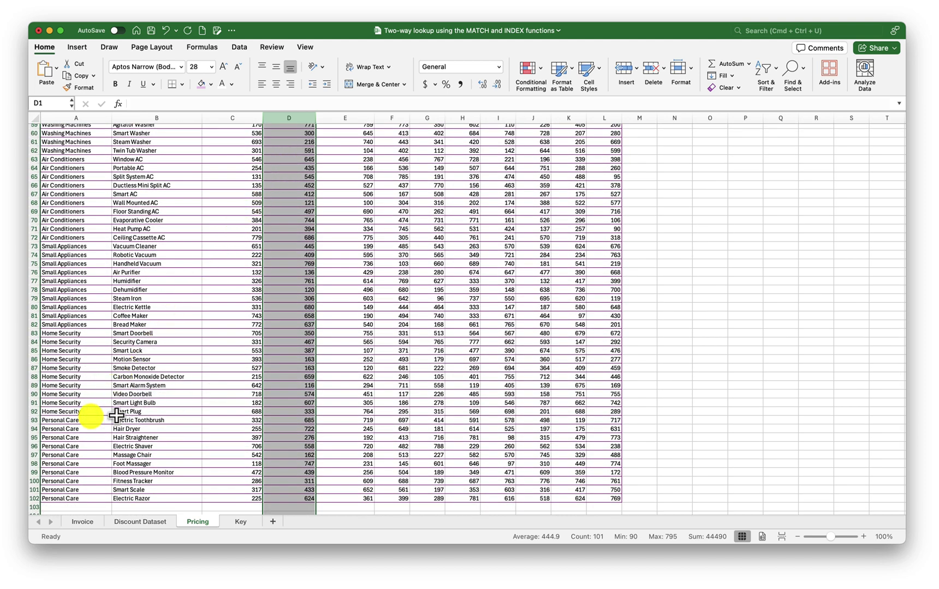
{"action": "left_click", "coordinate": [35, 333], "text": "super"}
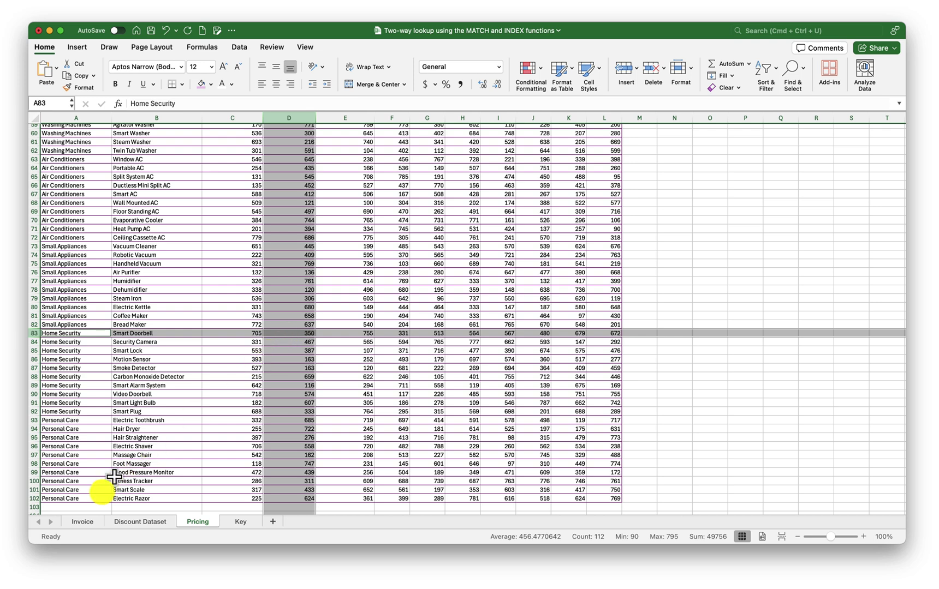
{"action": "left_click", "coordinate": [82, 522]}
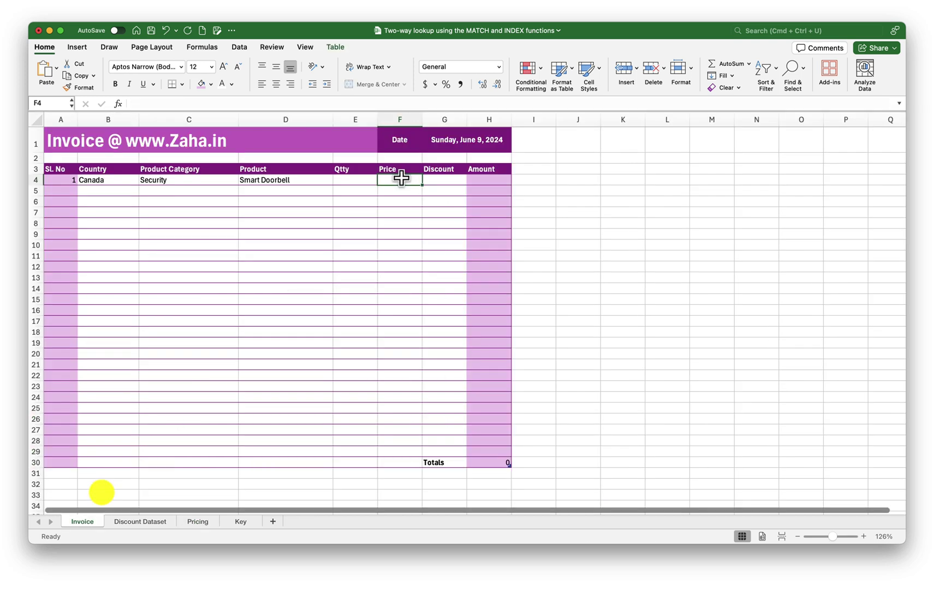
Start the F4 Price formula as =INDEX(Pricing!$A:$L,.
{"action": "type", "text": "=INDEX("}
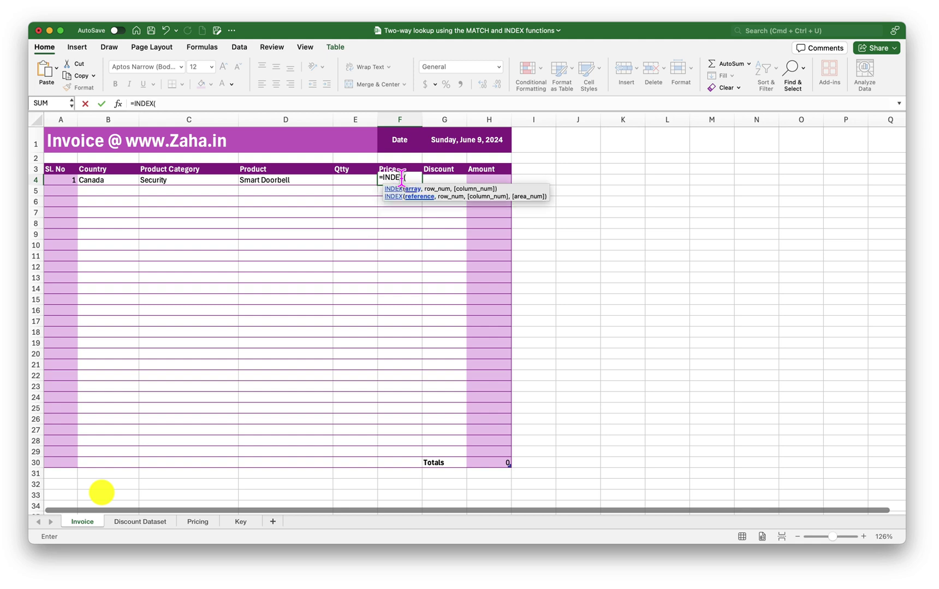
{"action": "left_click", "coordinate": [199, 524]}
{"action": "scroll", "coordinate": [118, 191], "scroll_direction": "up", "scroll_amount": 10}
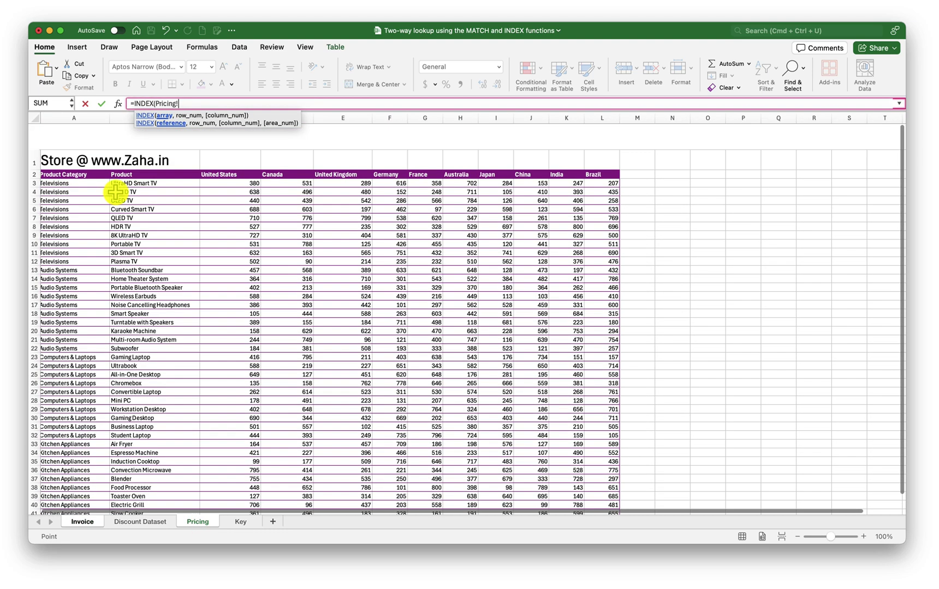
{"action": "left_click_drag", "start_coordinate": [74, 118], "coordinate": [589, 117]}
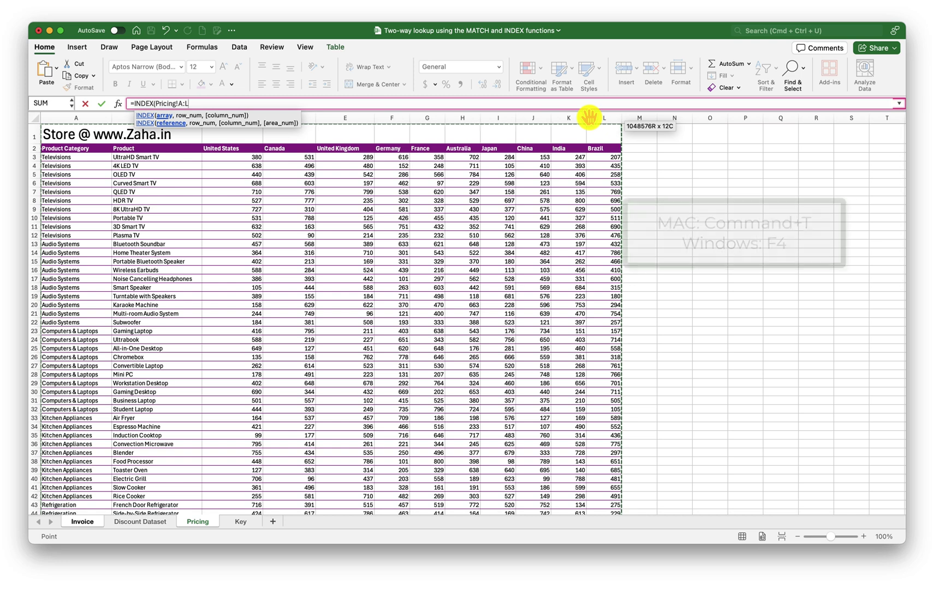
{"action": "key", "text": "super+t"}
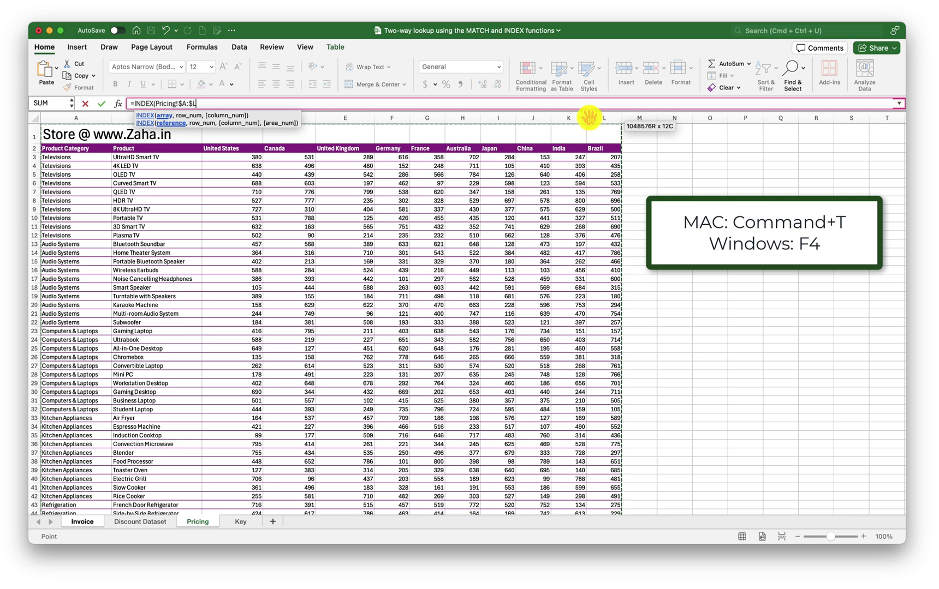
{"action": "type", "text": ","}
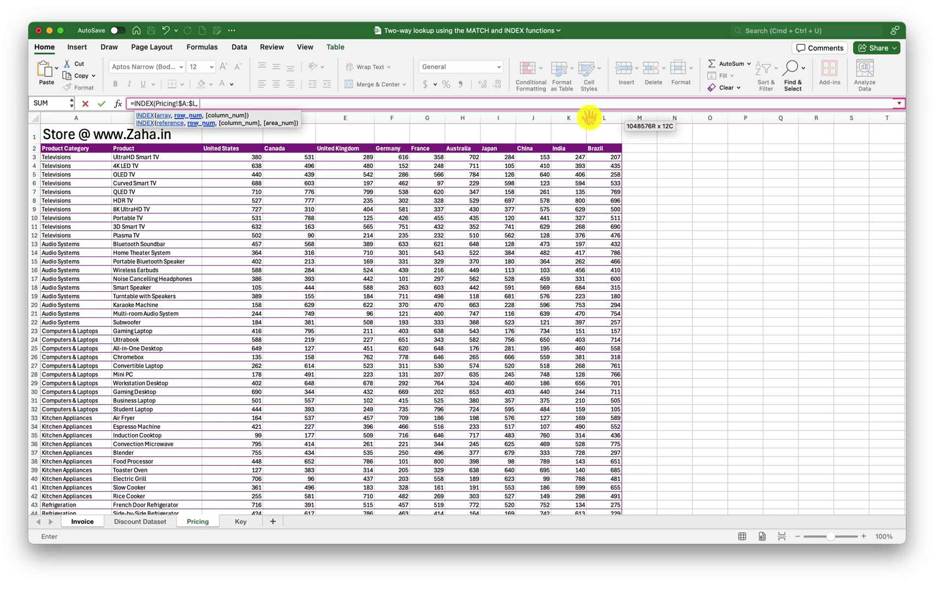
{"action": "type", "text": "mat"}
{"action": "key", "text": "Tab"}
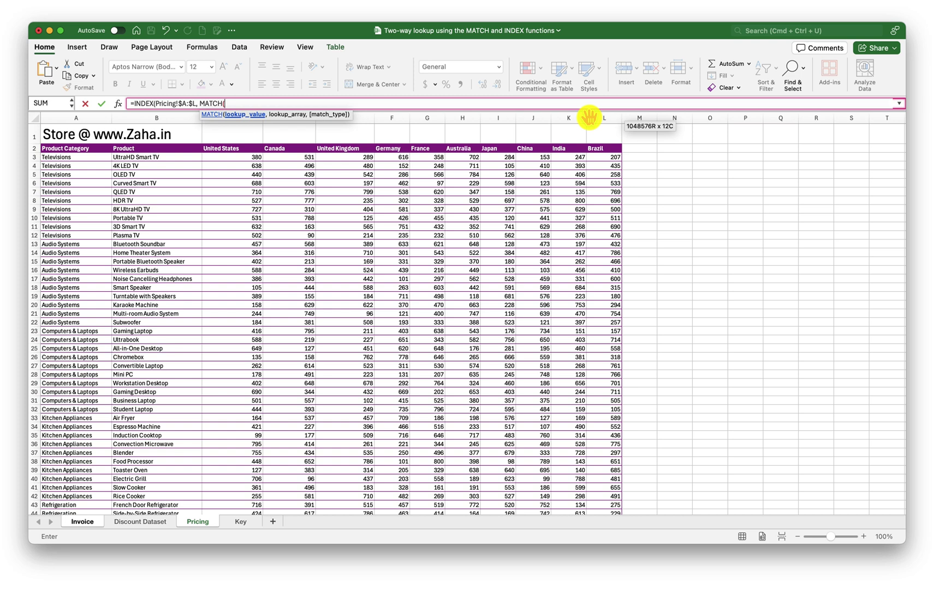
{"action": "left_click", "coordinate": [84, 523]}
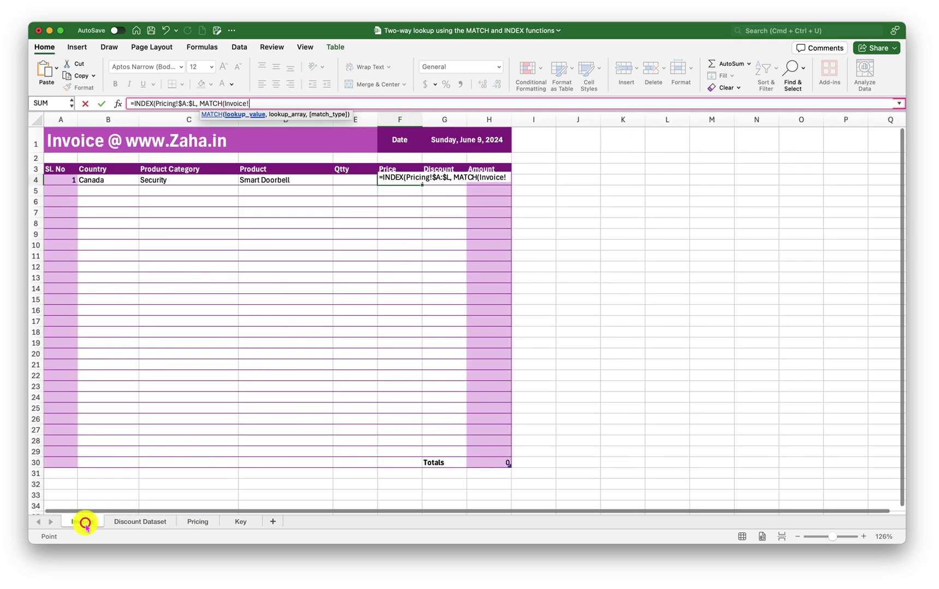
{"action": "left_click", "coordinate": [291, 182]}
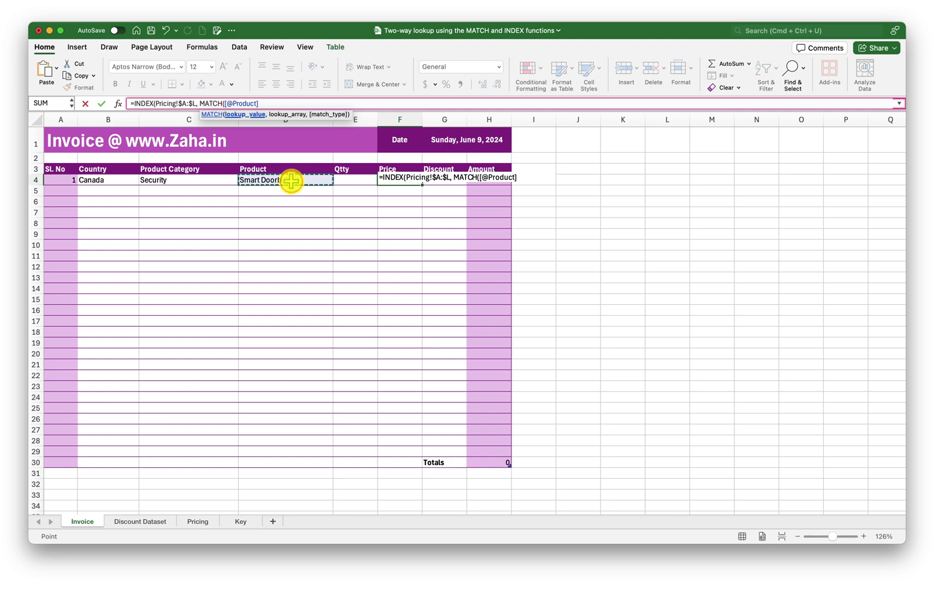
{"action": "type", "text": ","}
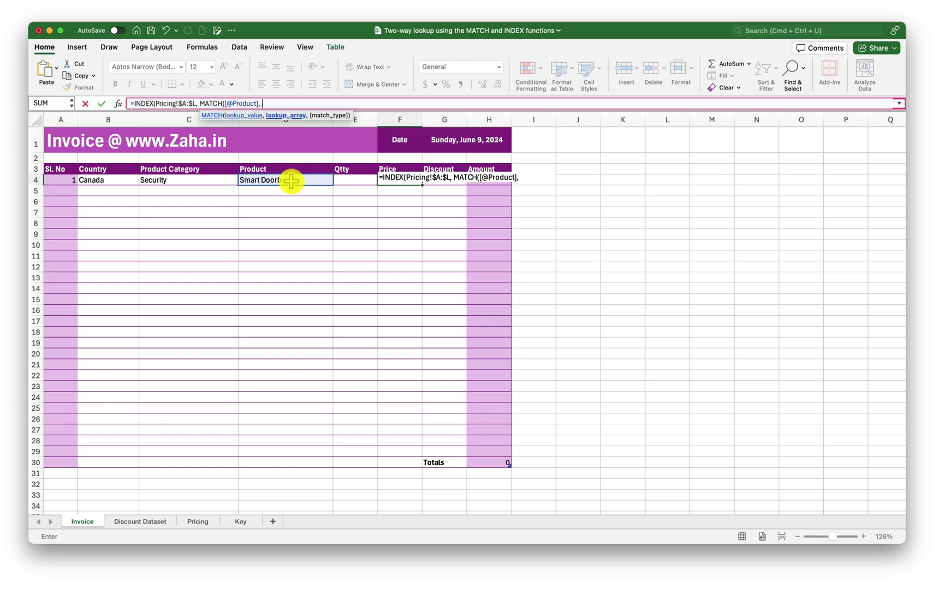
{"action": "left_click", "coordinate": [198, 521]}
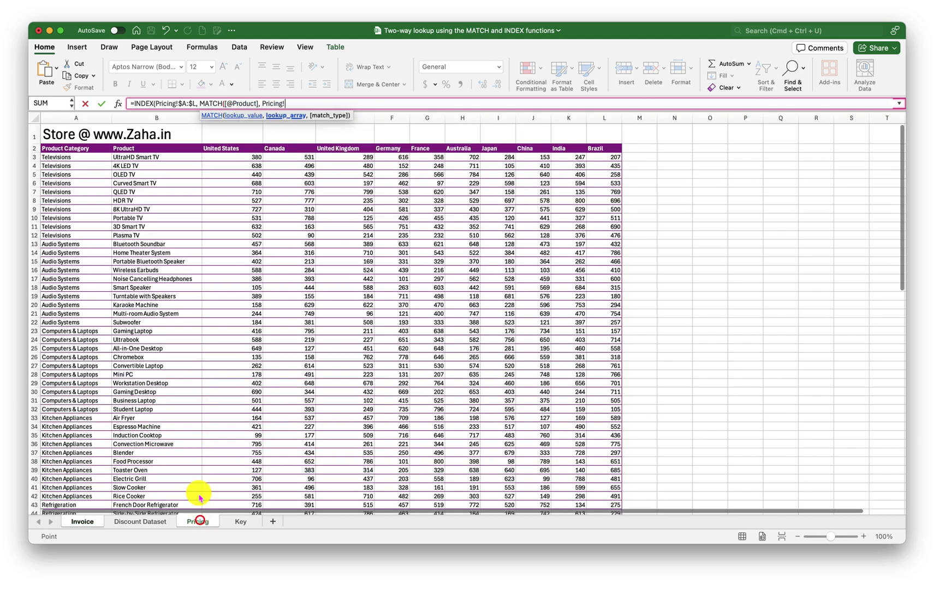
{"action": "left_click", "coordinate": [161, 118]}
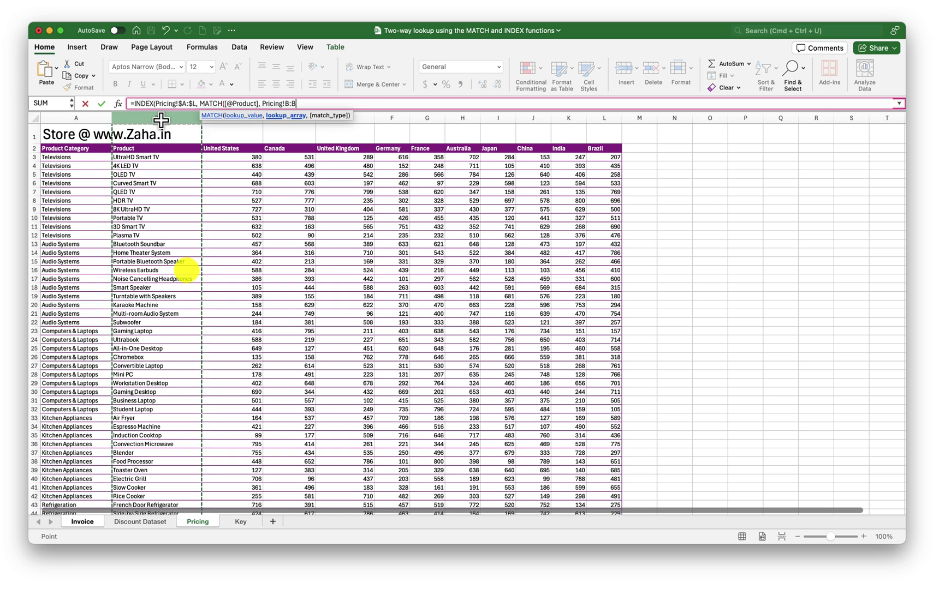
{"action": "type", "text": ","}
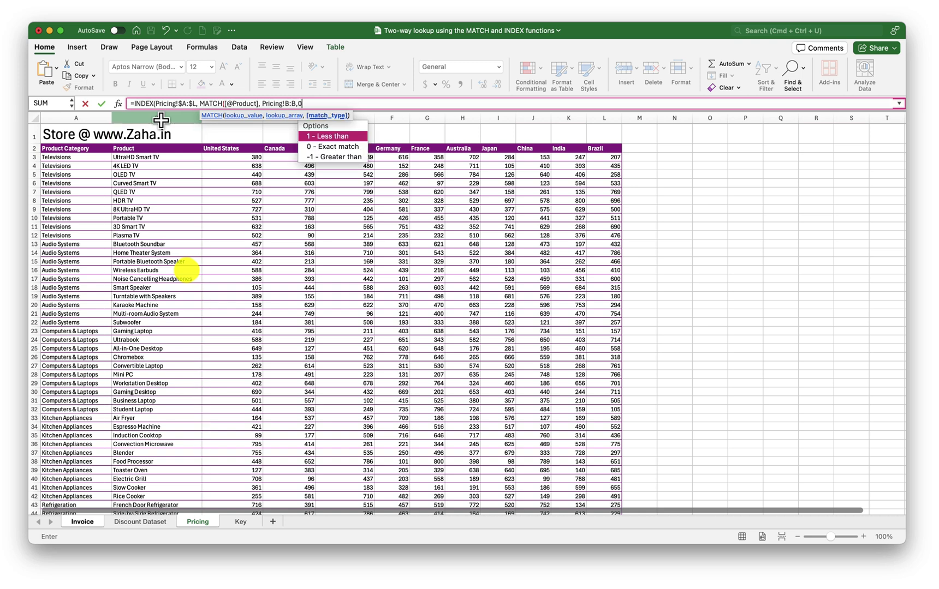
{"action": "type", "text": "0)"}
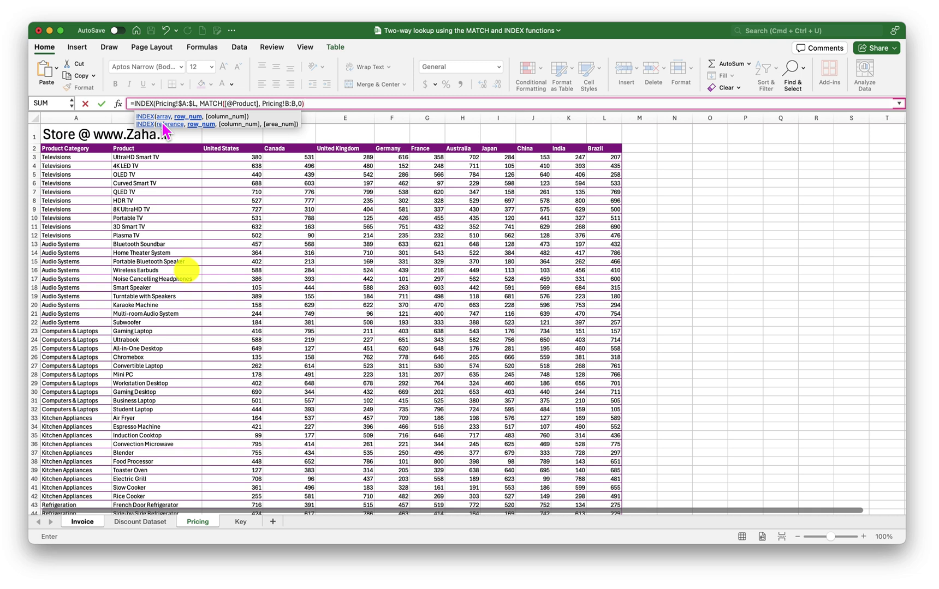
{"action": "type", "text": ","}
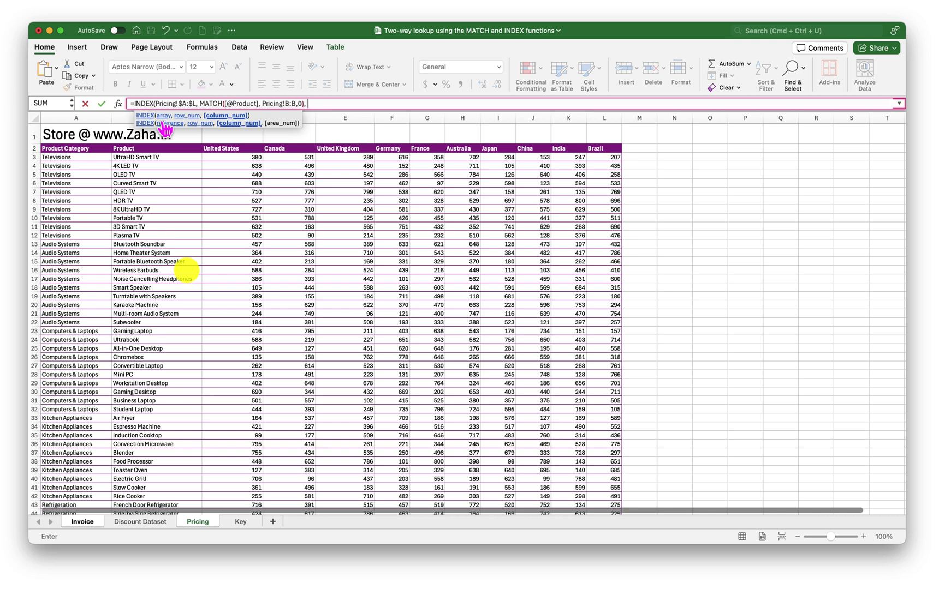
{"action": "type", "text": "mat"}
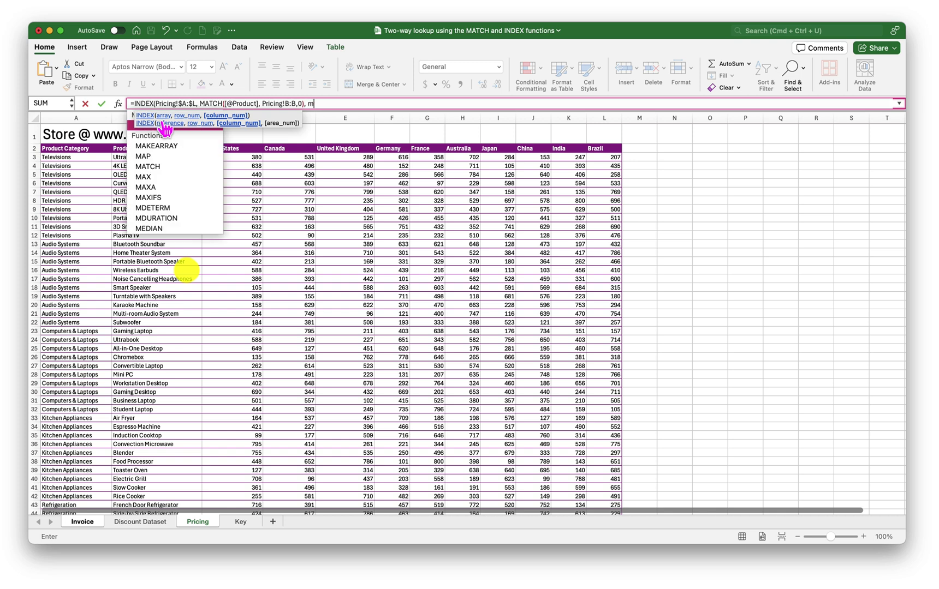
{"action": "double_click", "coordinate": [164, 125]}
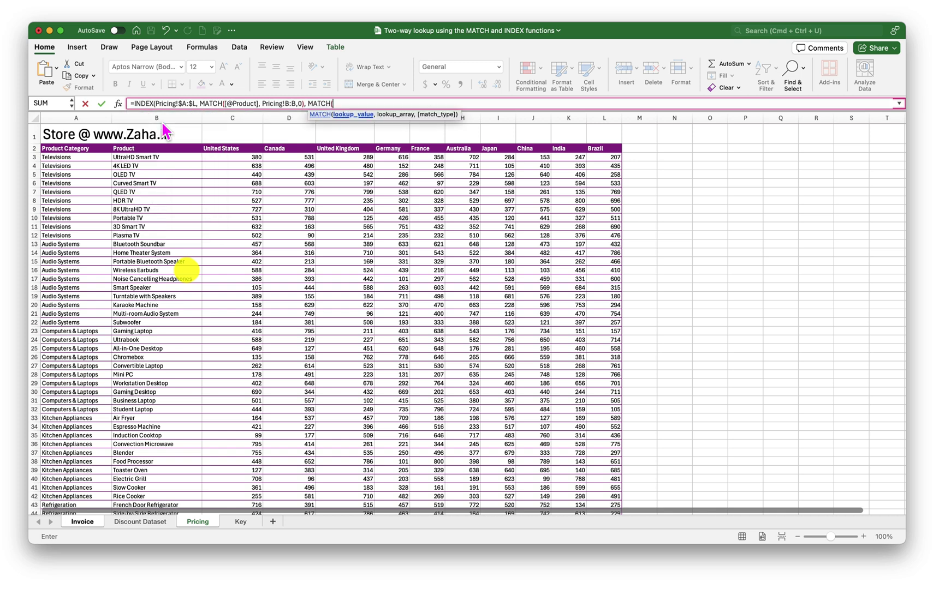
{"action": "left_click", "coordinate": [83, 522]}
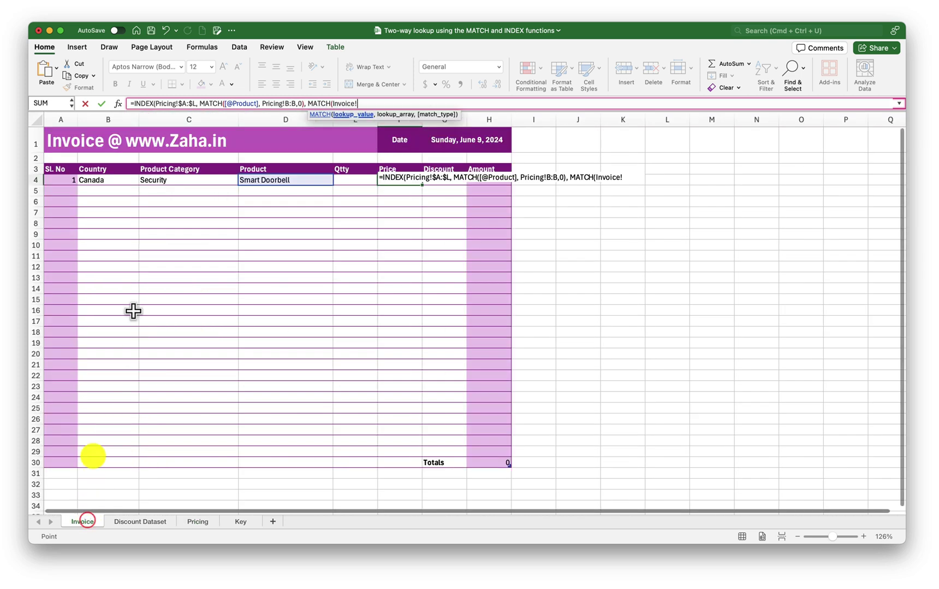
{"action": "left_click", "coordinate": [117, 180]}
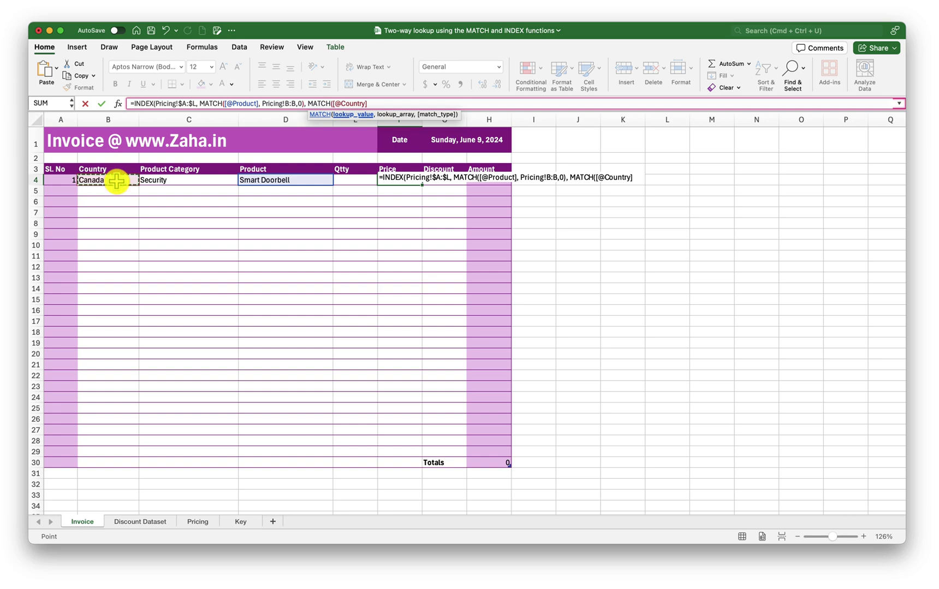
{"action": "type", "text": ","}
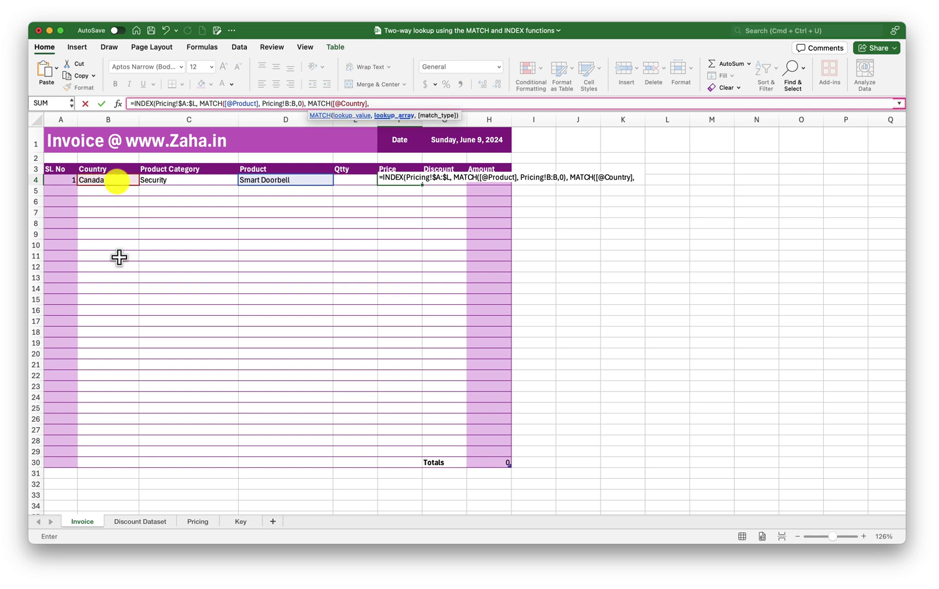
{"action": "left_click", "coordinate": [192, 524]}
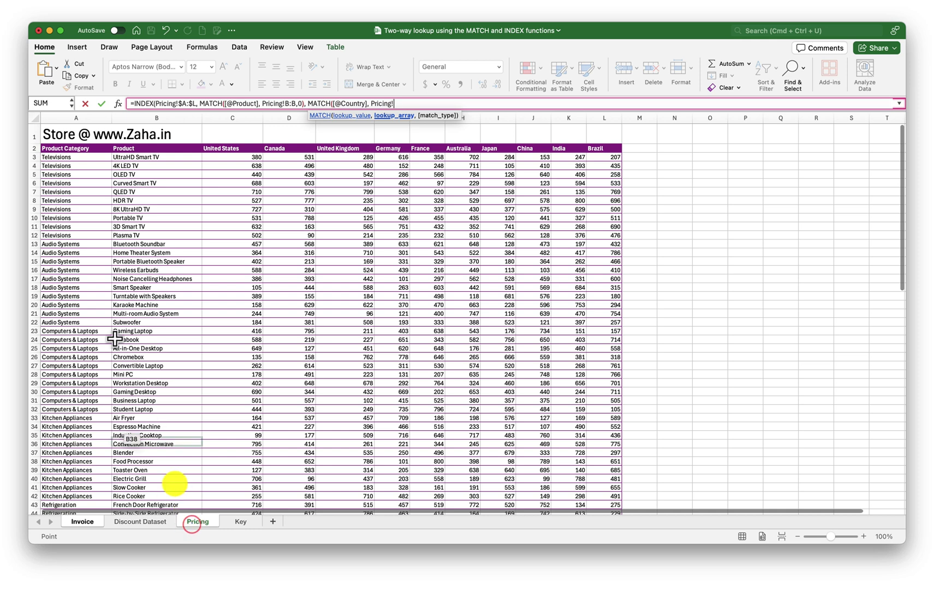
{"action": "left_click", "coordinate": [34, 149]}
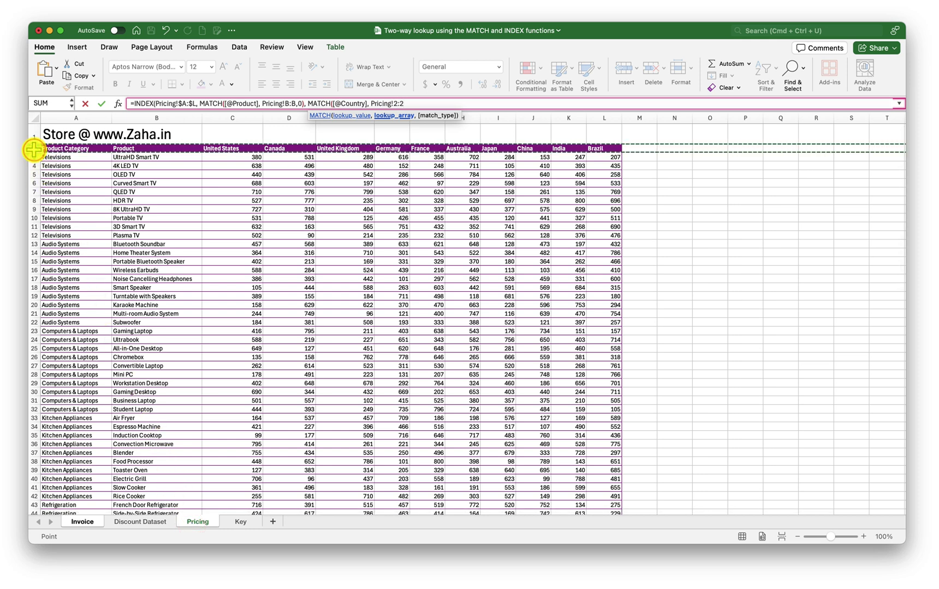
{"action": "key", "text": "super+t"}
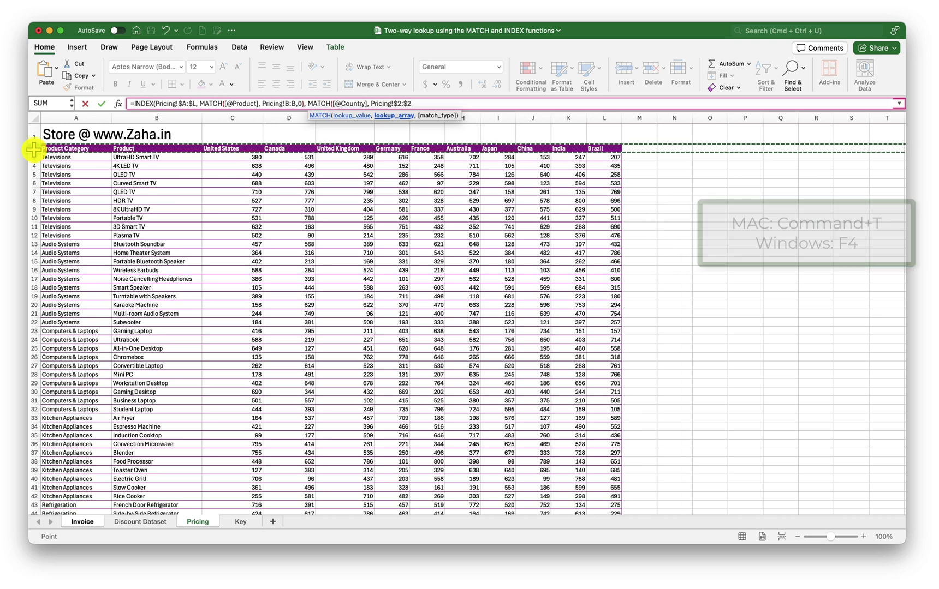
{"action": "type", "text": ","}
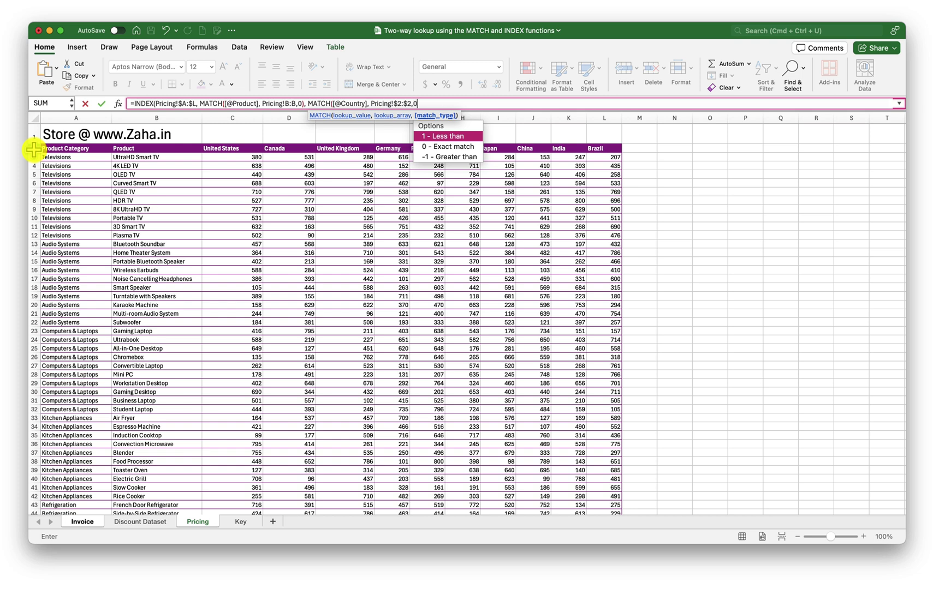
{"action": "type", "text": "0)"}
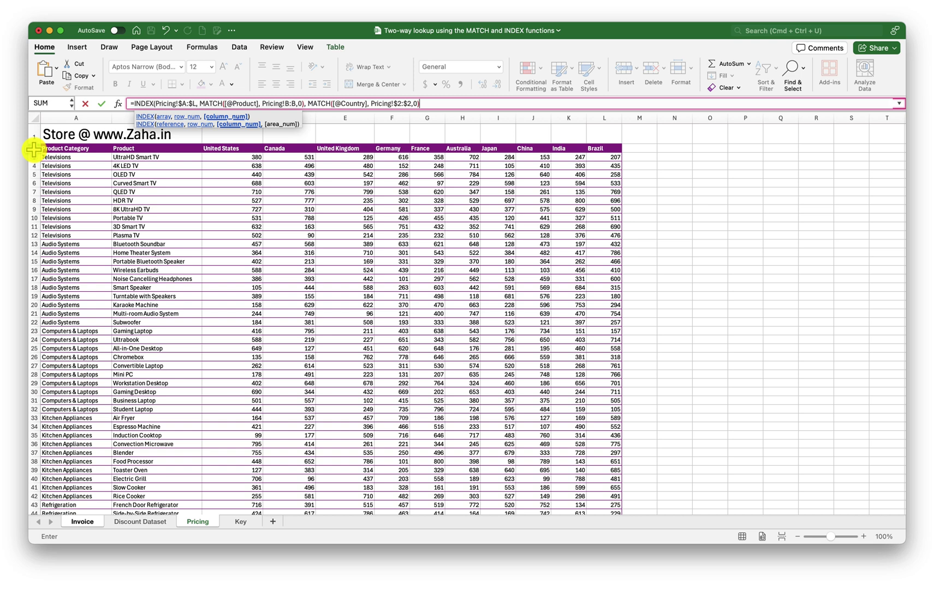
{"action": "type", "text": ")"}
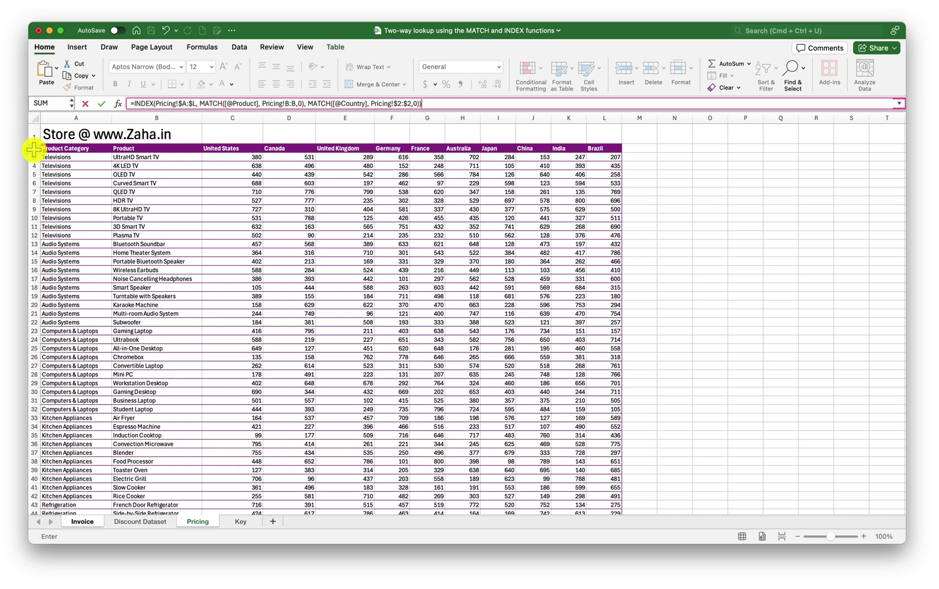
{"action": "key", "text": "Return"}
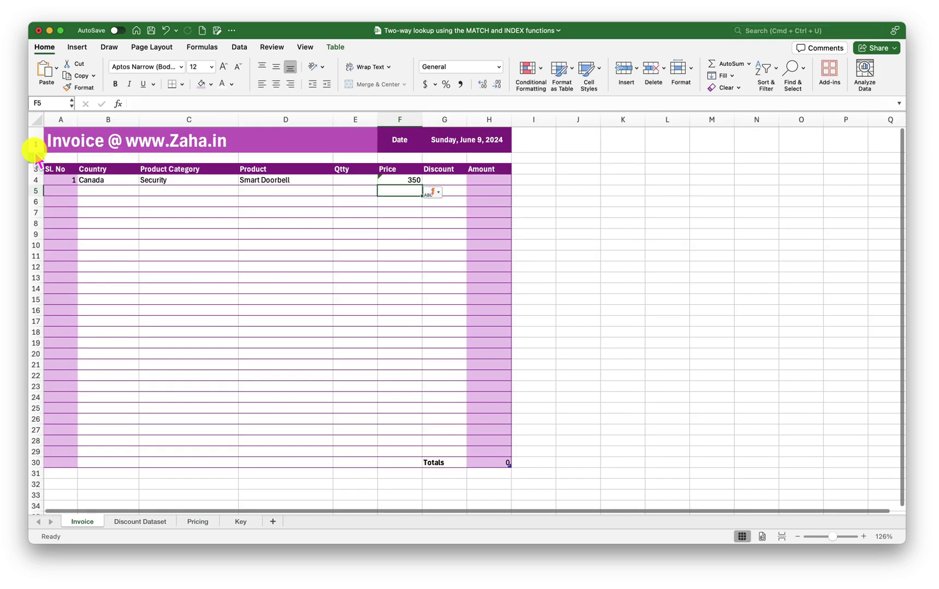
Review the 350 Price formula in F4 and the product in D4.
{"action": "left_click", "coordinate": [391, 181]}
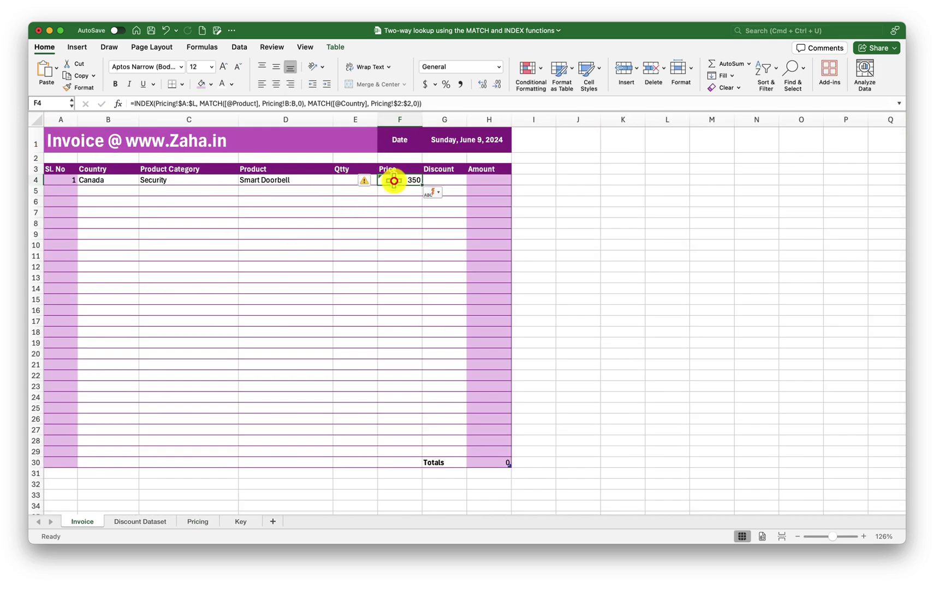
{"action": "left_click", "coordinate": [273, 181]}
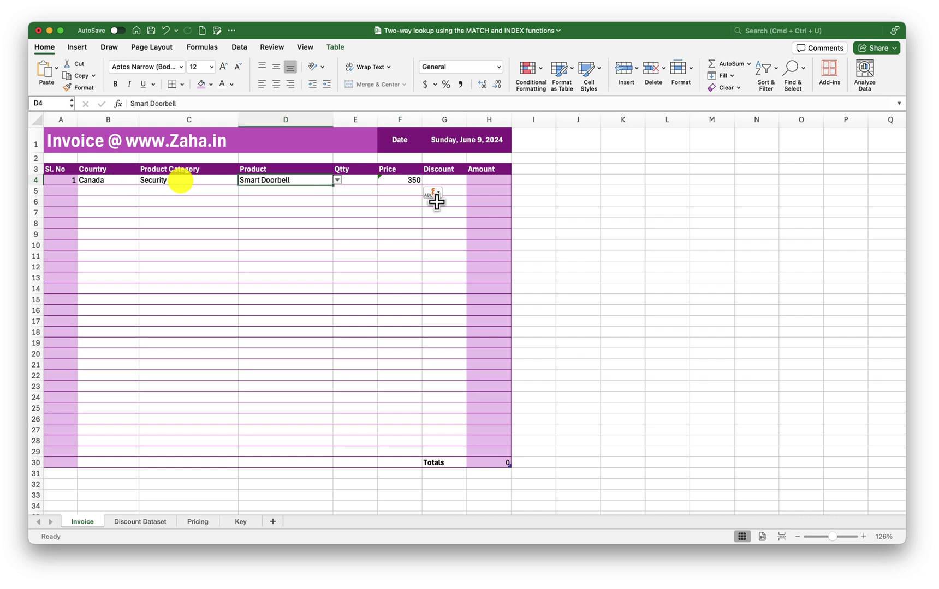
{"action": "left_click", "coordinate": [406, 180]}
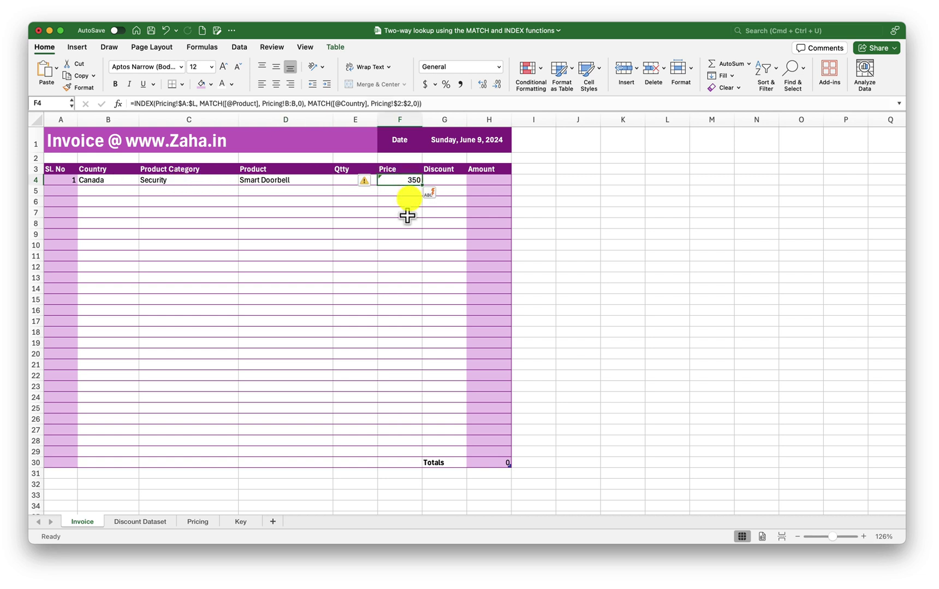
Wrap F4's INDEX/MATCH formula in IFERROR with a "" fallback.
{"action": "left_click_drag", "start_coordinate": [133, 104], "coordinate": [446, 103]}
{"action": "key", "text": "BackSpace"}
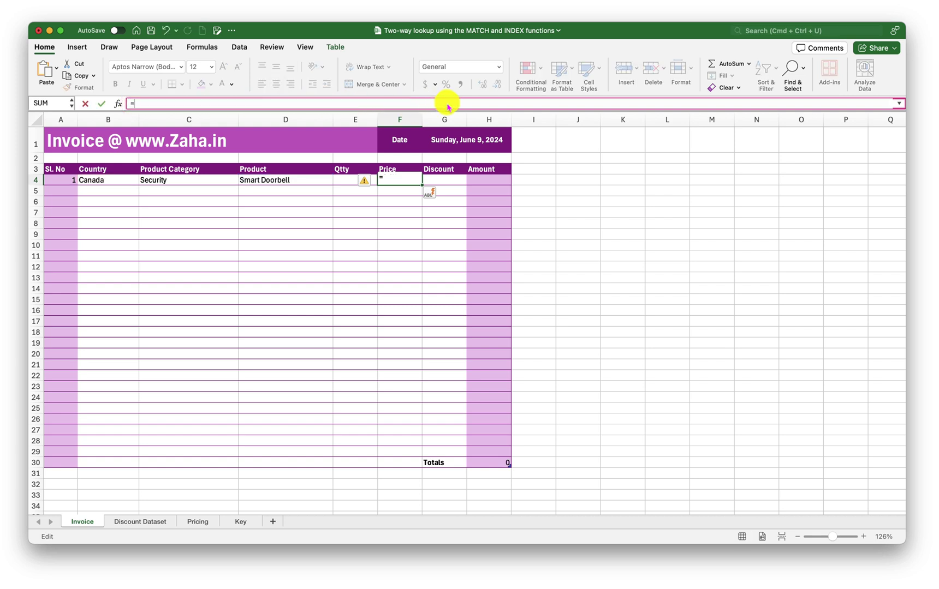
{"action": "type", "text": "if"}
{"action": "key", "text": "Down"}
{"action": "key", "text": "Down"}
{"action": "key", "text": "Tab"}
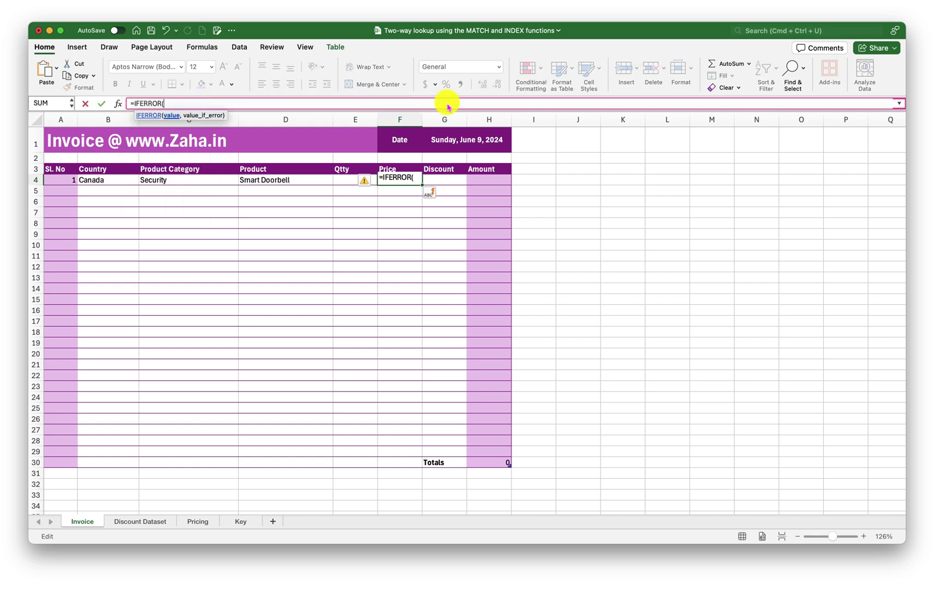
{"action": "key", "text": "super+v"}
{"action": "type", "text": ","}
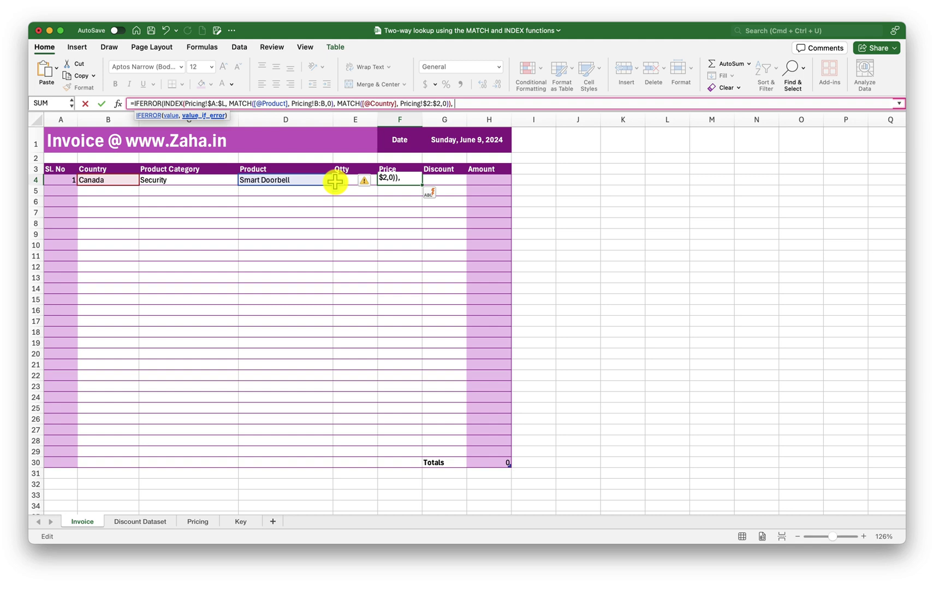
{"action": "type", "text": "\"\")"}
{"action": "key", "text": "Return"}
{"action": "key", "text": "Tab"}
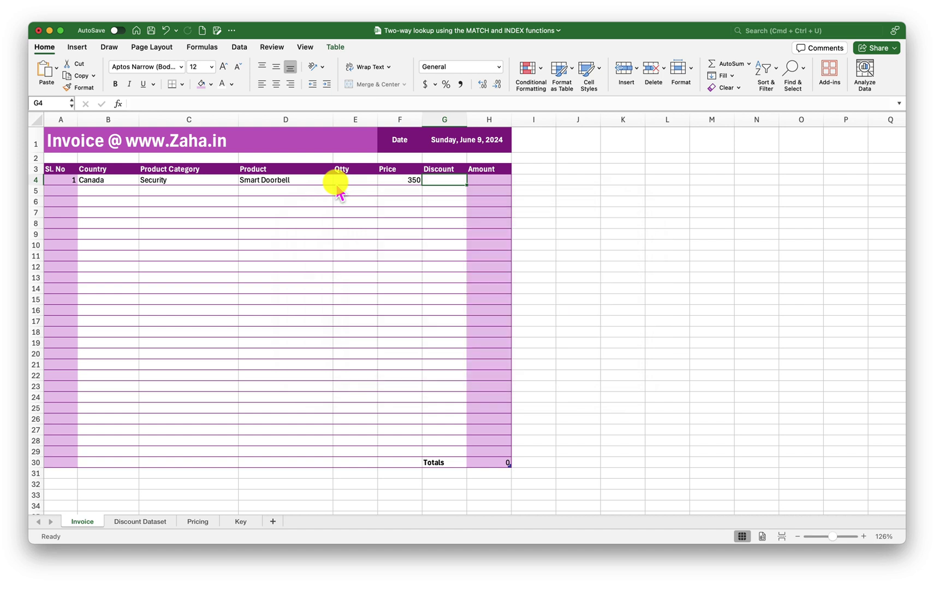
Start the G4 Discount formula as INDEX over Discount Dataset columns $A:$L.
{"action": "type", "text": "=in"}
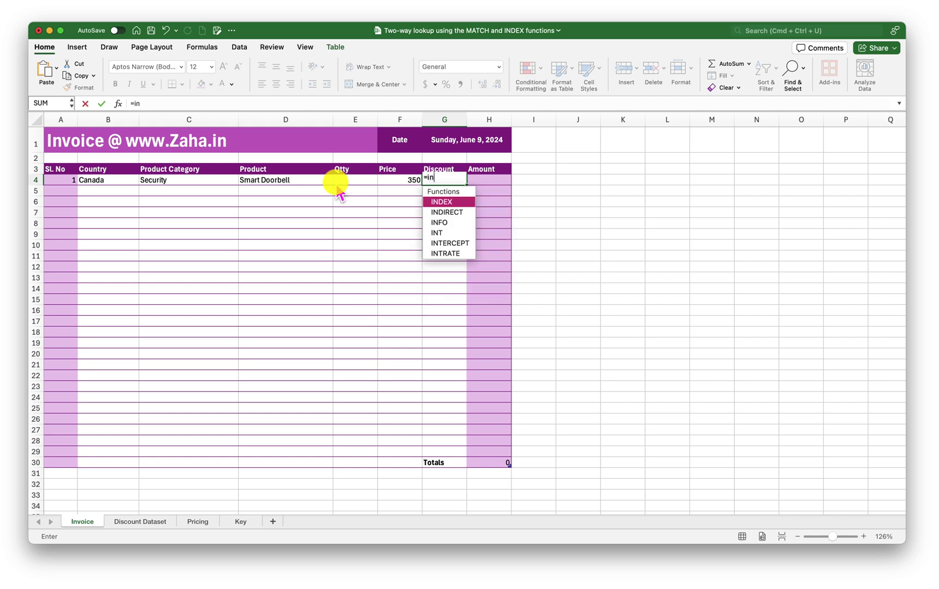
{"action": "key", "text": "Tab"}
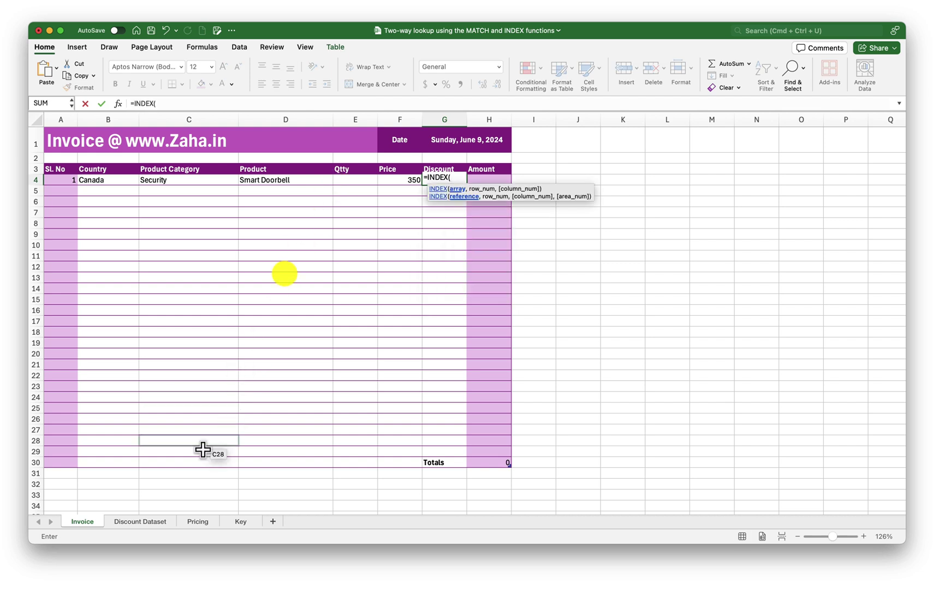
{"action": "left_click", "coordinate": [143, 522]}
{"action": "left_click_drag", "start_coordinate": [65, 115], "coordinate": [472, 129]}
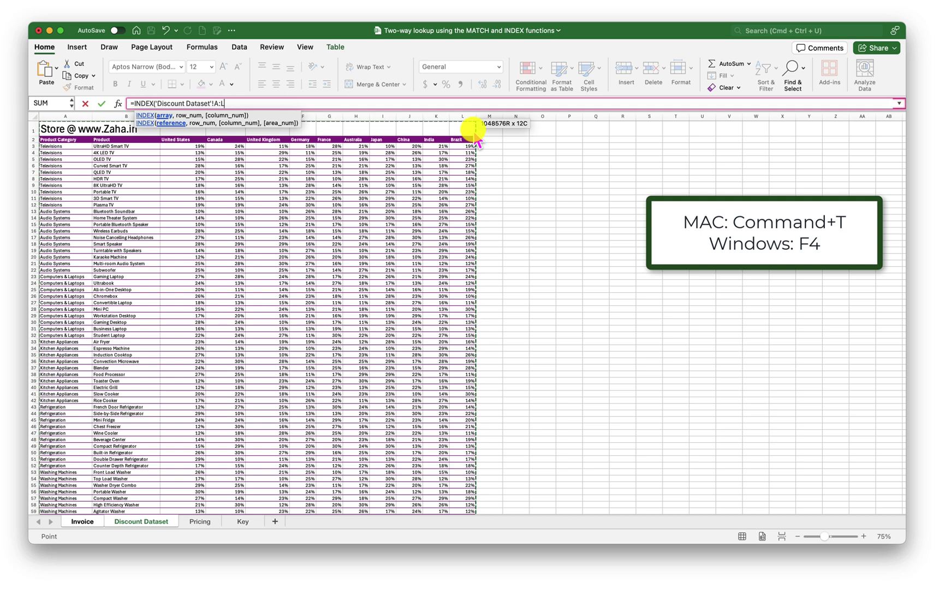
{"action": "key", "text": "super+t"}
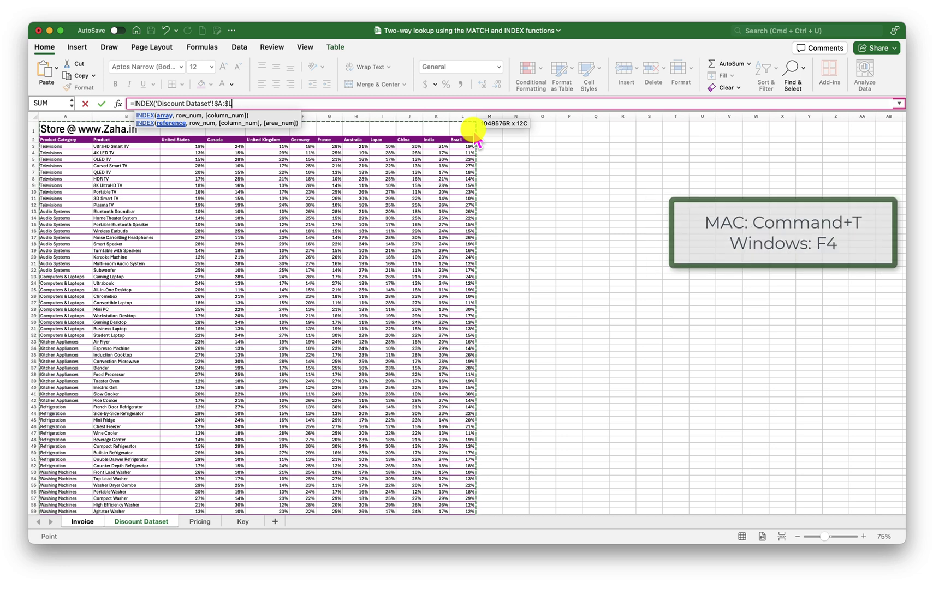
{"action": "type", "text": ","}
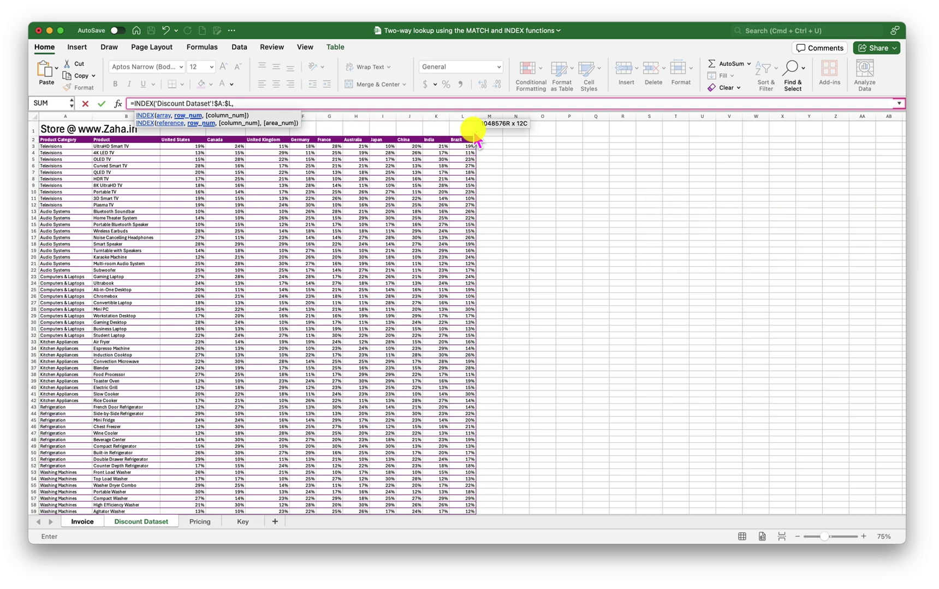
{"action": "type", "text": " MATCH("}
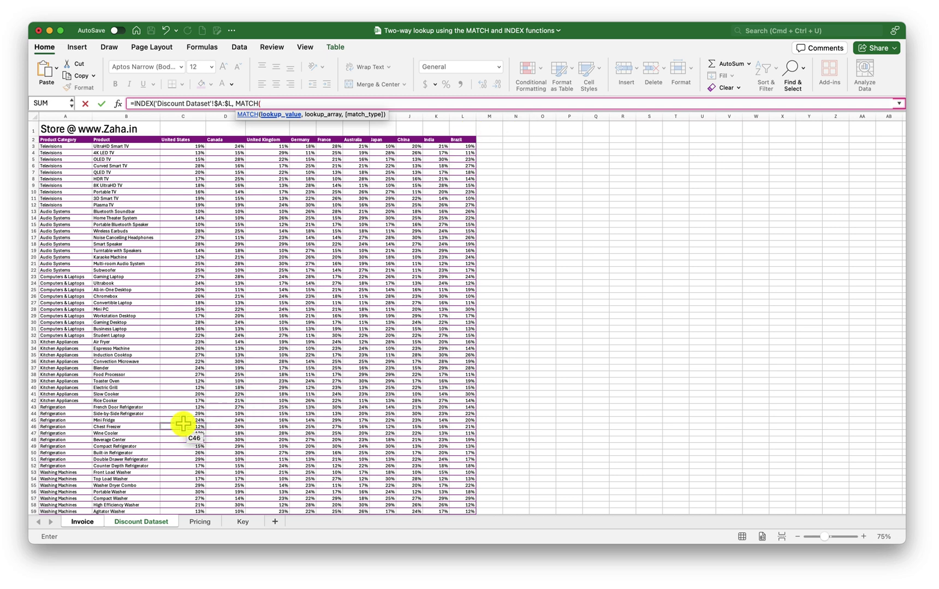
Match the row's Product against Discount Dataset column B with exact match.
{"action": "left_click", "coordinate": [81, 522]}
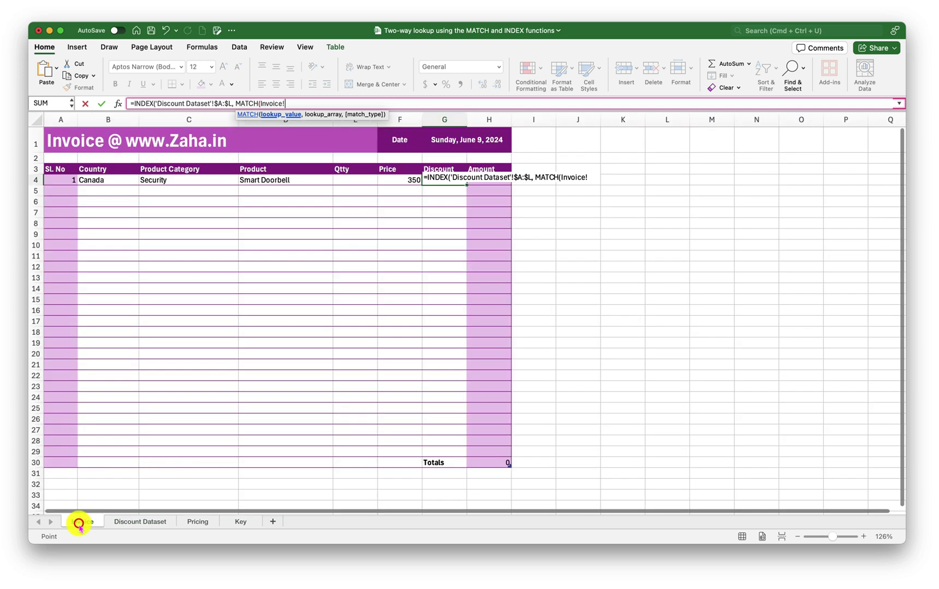
{"action": "left_click", "coordinate": [283, 180]}
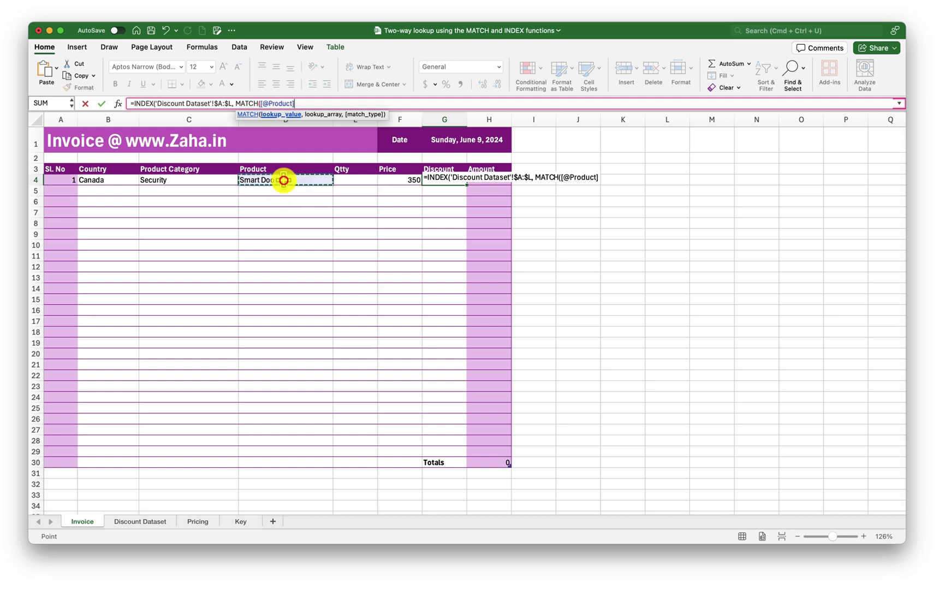
{"action": "type", "text": ","}
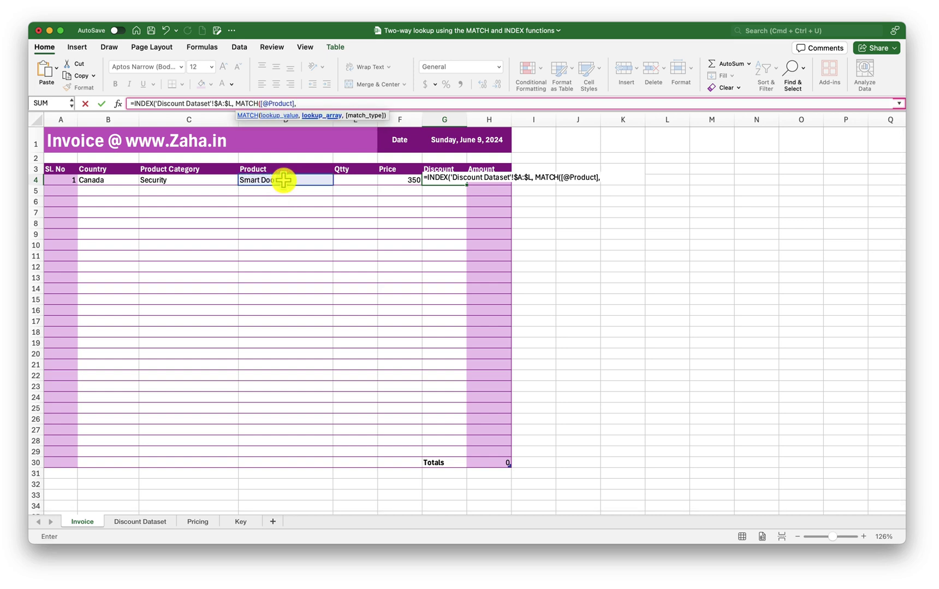
{"action": "left_click", "coordinate": [137, 523]}
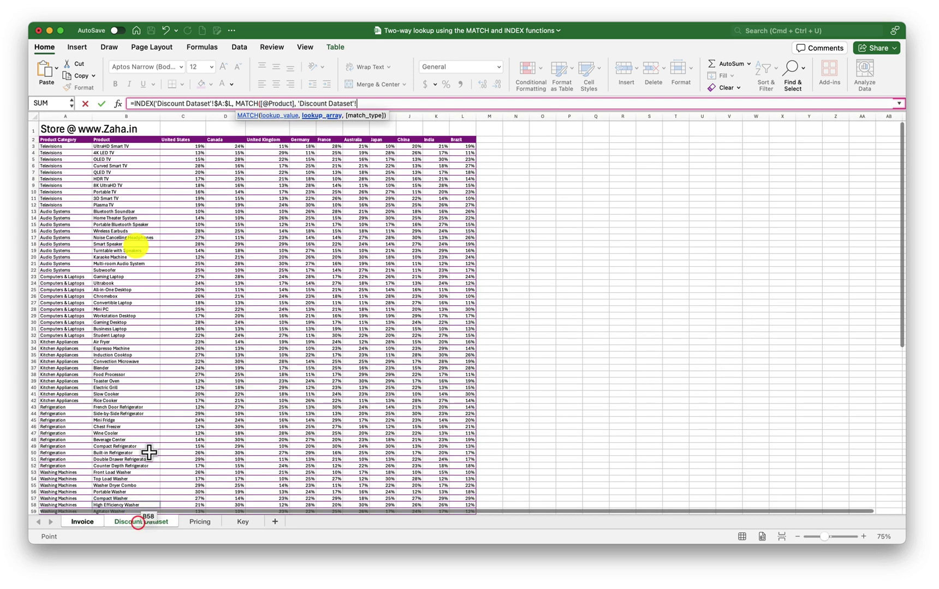
{"action": "left_click", "coordinate": [134, 116]}
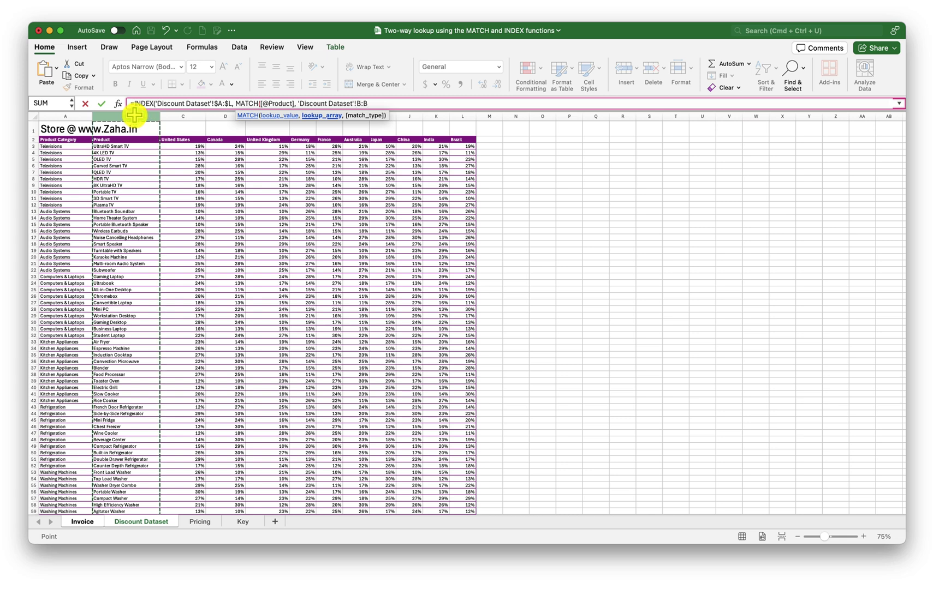
{"action": "type", "text": ","}
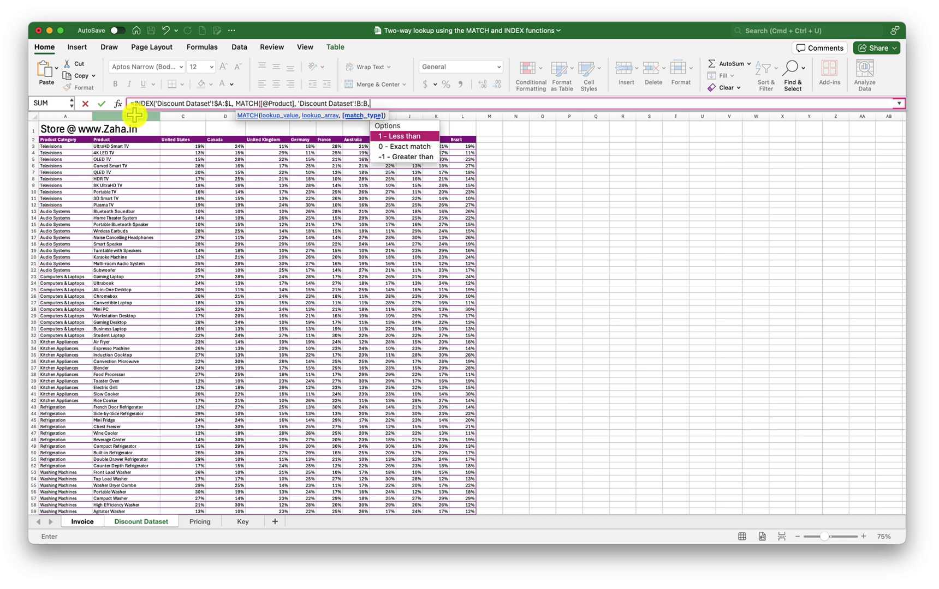
{"action": "type", "text": "0)"}
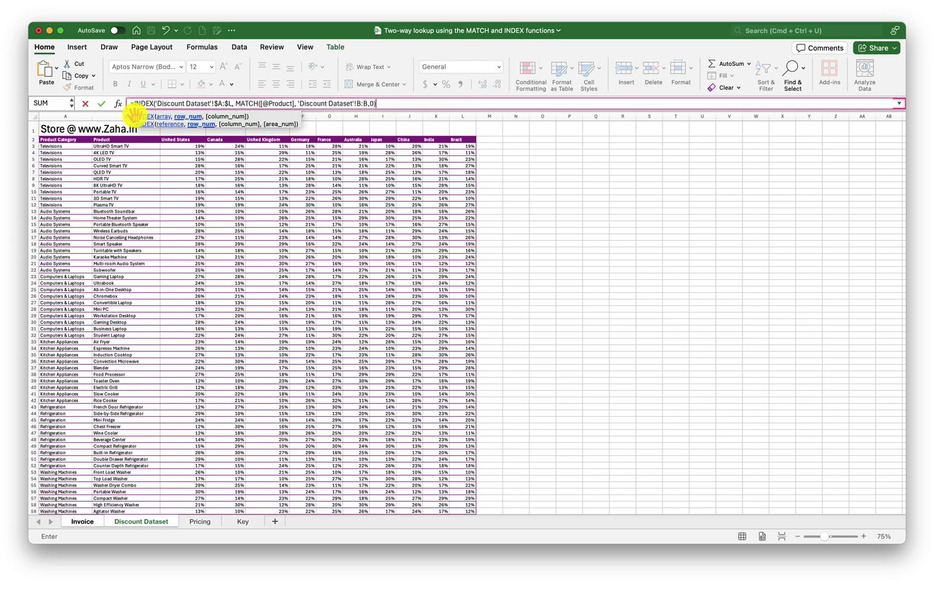
{"action": "type", "text": ", "}
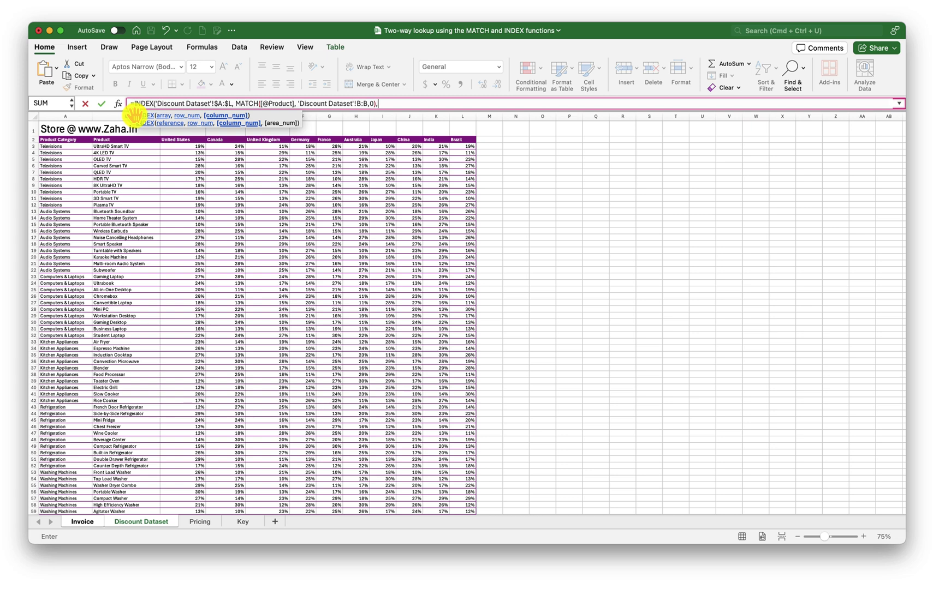
{"action": "type", "text": "MATCH("}
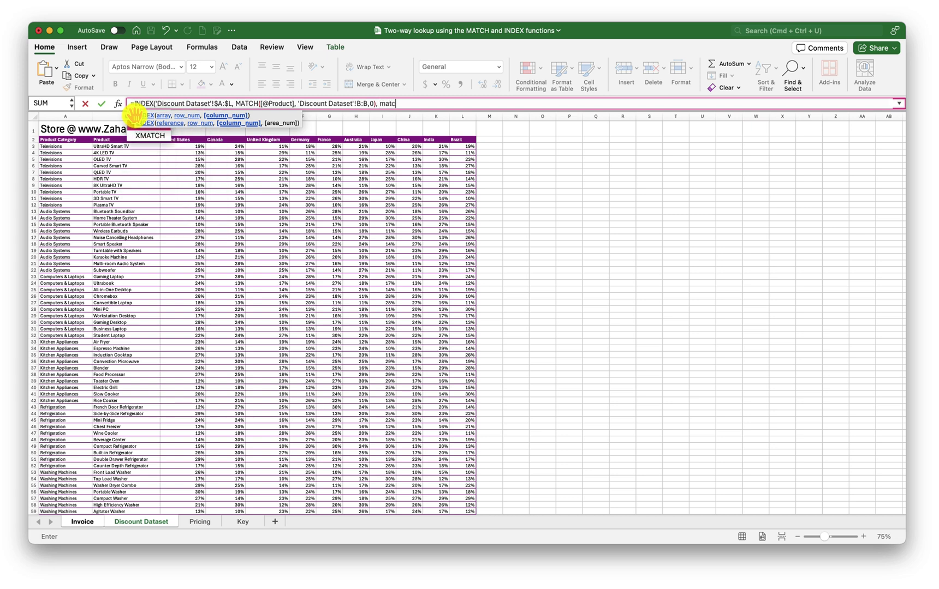
Match the row's Country against absolute Discount Dataset row 2 and commit, returning 0.14.
{"action": "left_click", "coordinate": [82, 522]}
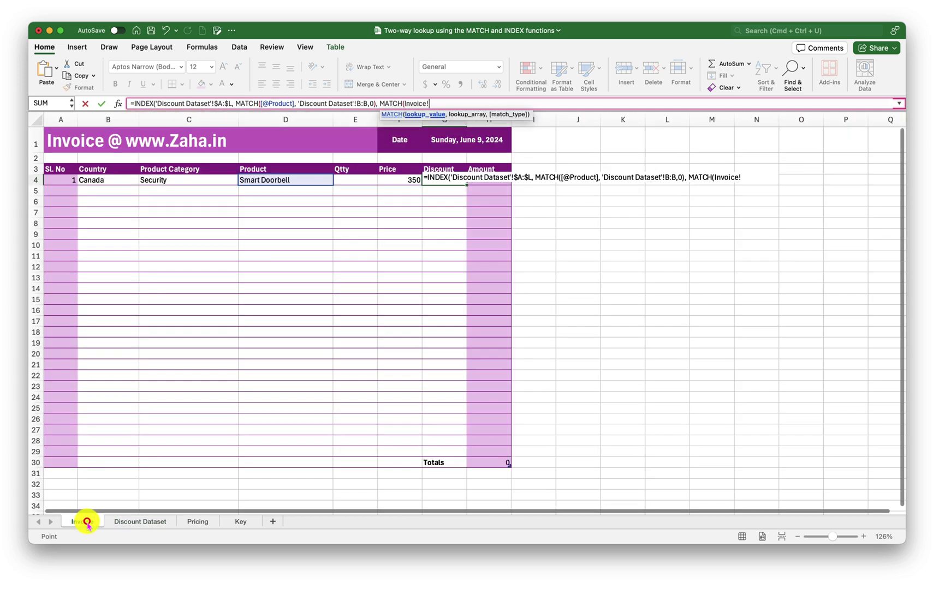
{"action": "left_click", "coordinate": [106, 179]}
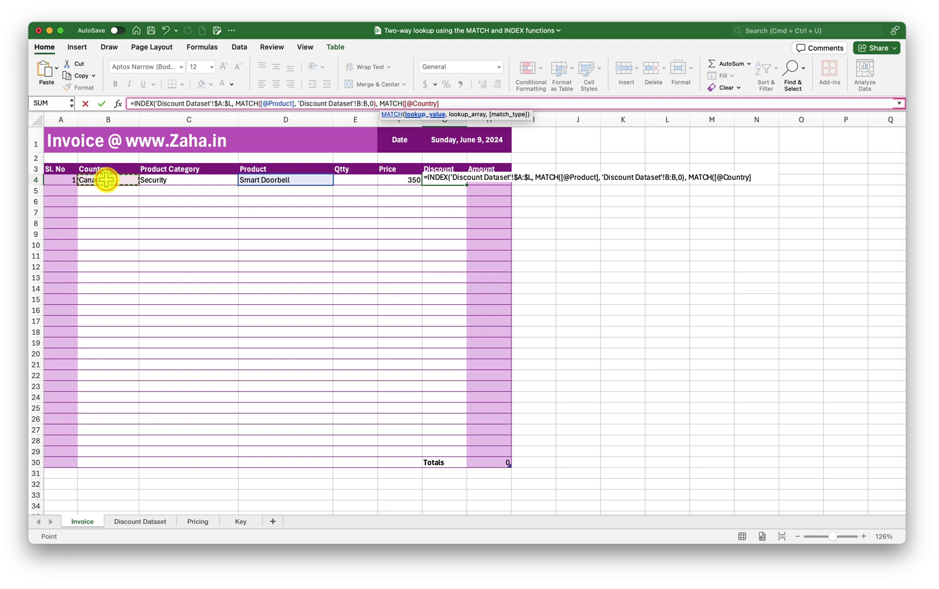
{"action": "type", "text": ","}
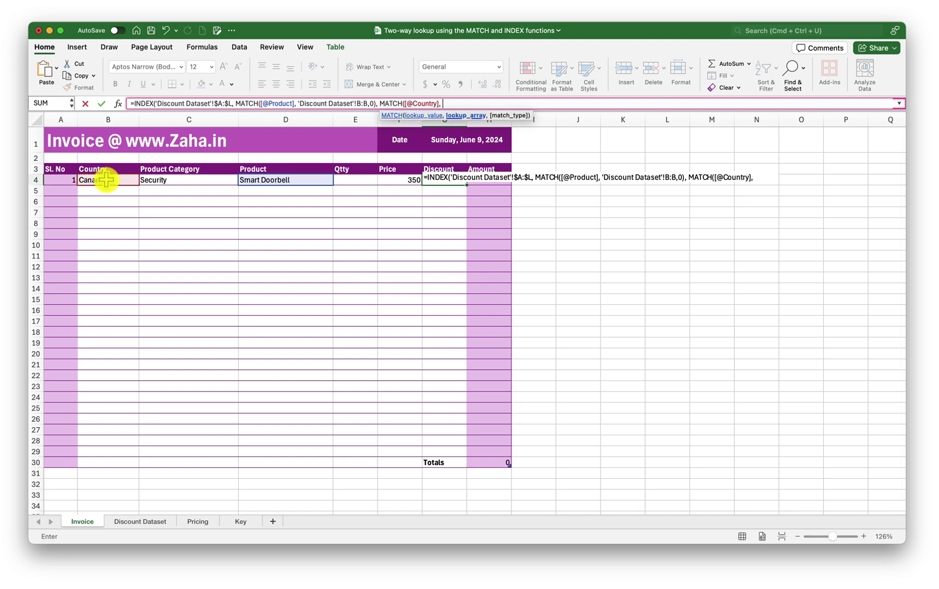
{"action": "left_click", "coordinate": [147, 521]}
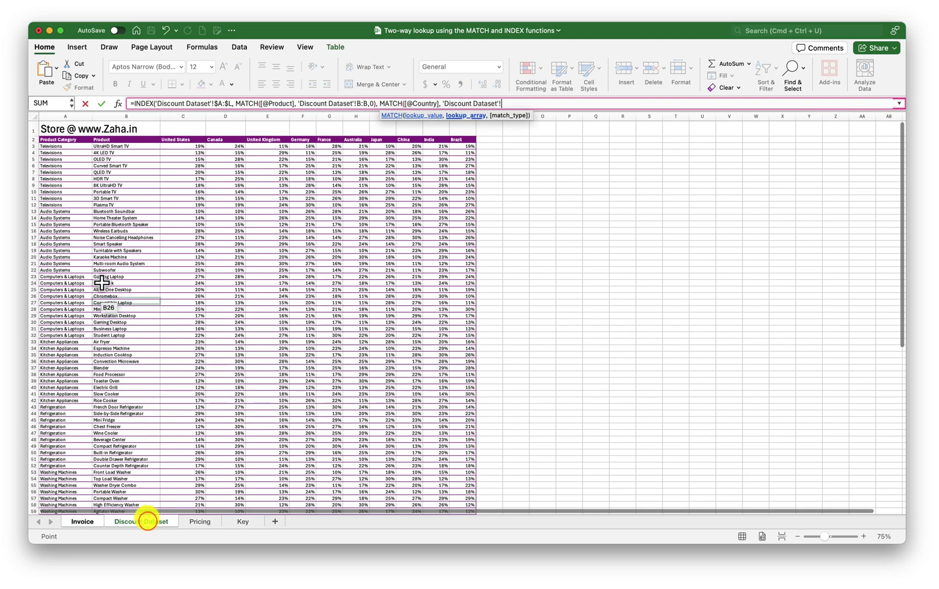
{"action": "left_click", "coordinate": [34, 140]}
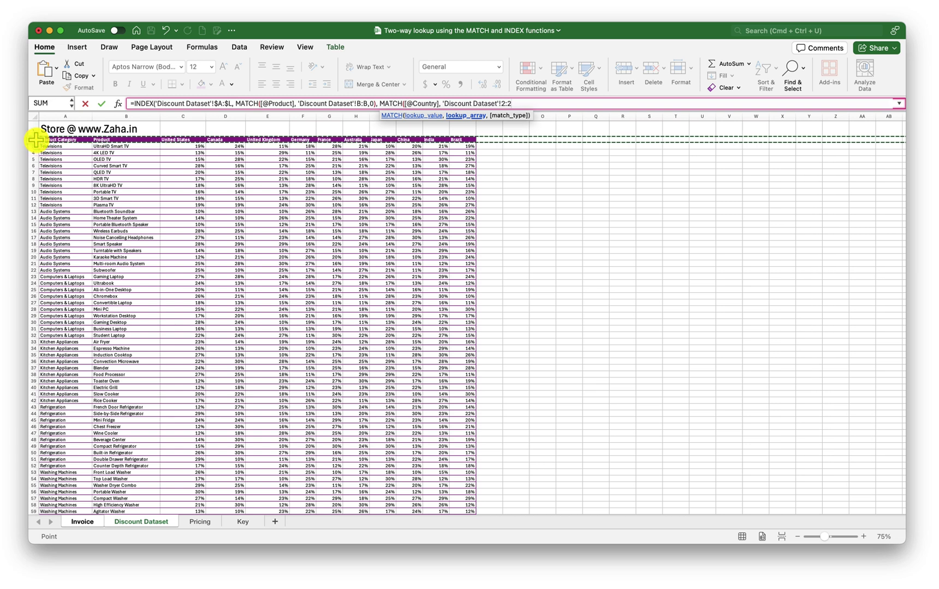
{"action": "key", "text": "super+t"}
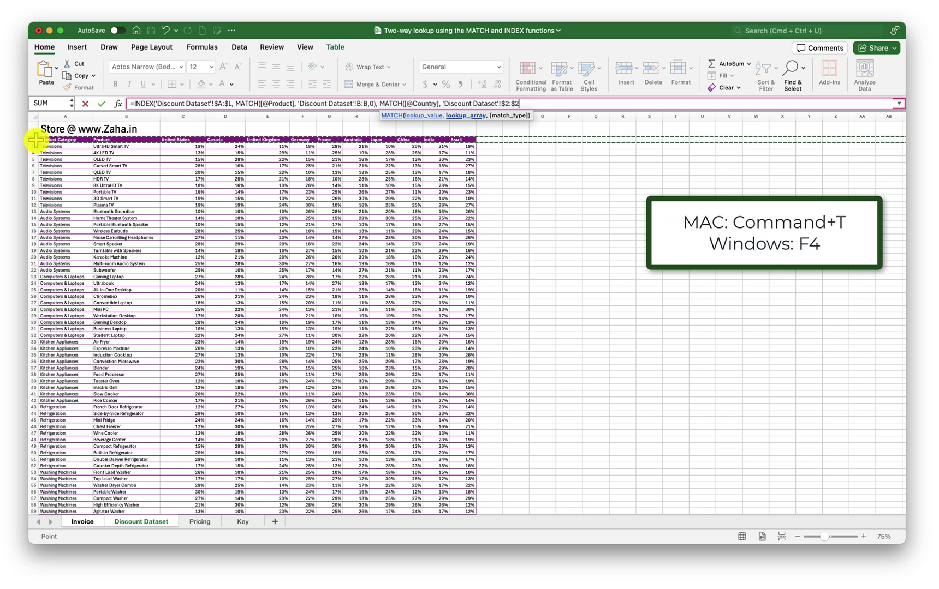
{"action": "type", "text": ","}
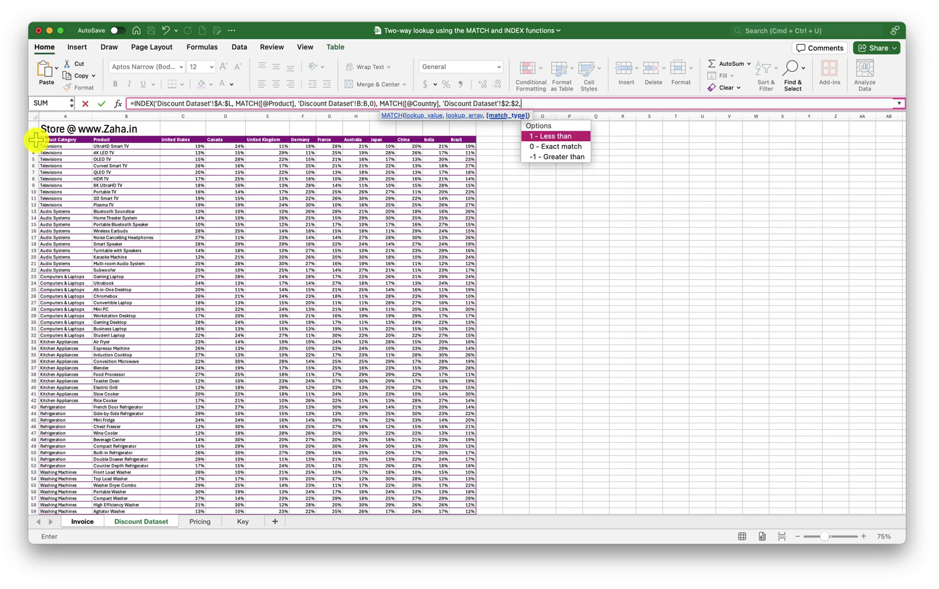
{"action": "type", "text": "0)"}
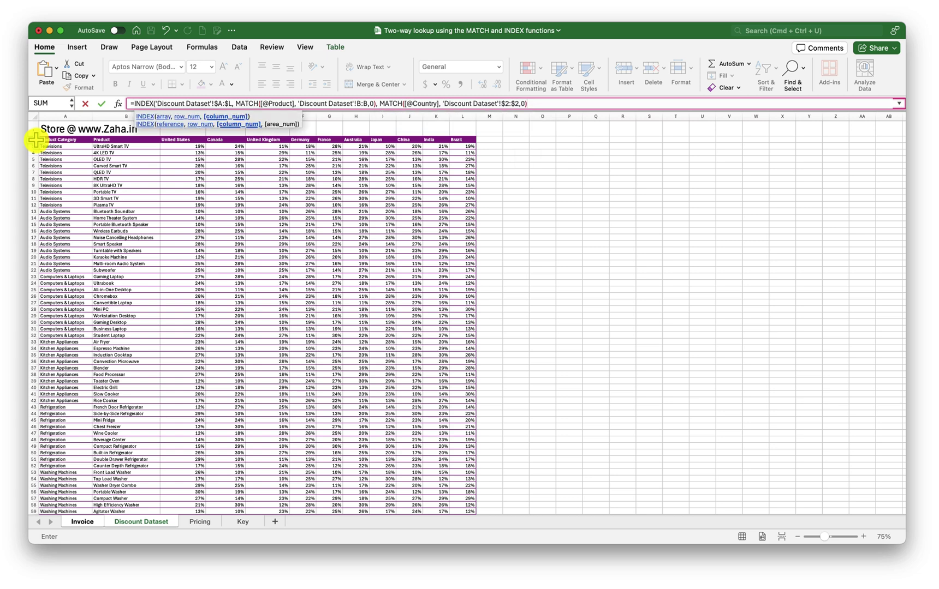
{"action": "type", "text": ")"}
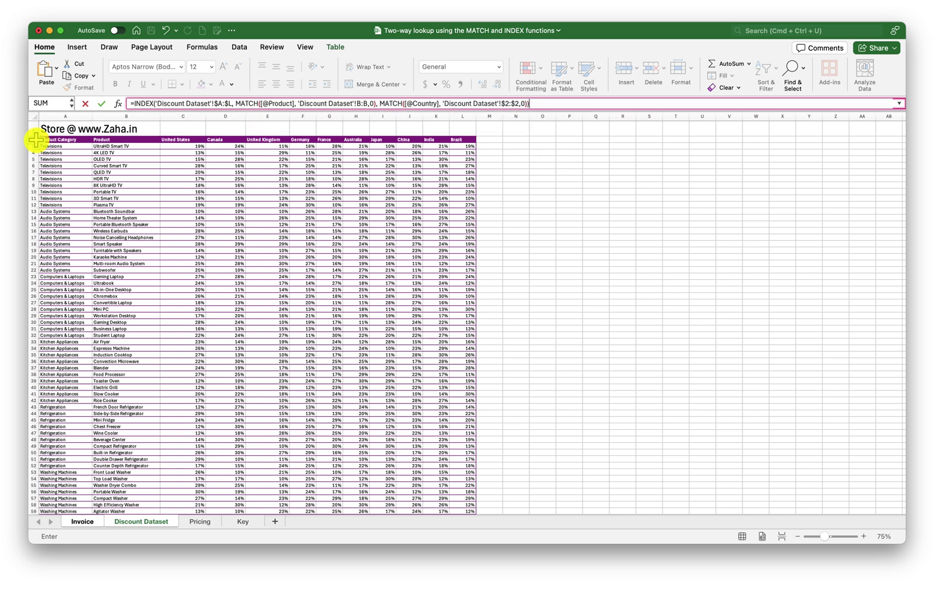
{"action": "key", "text": "Return"}
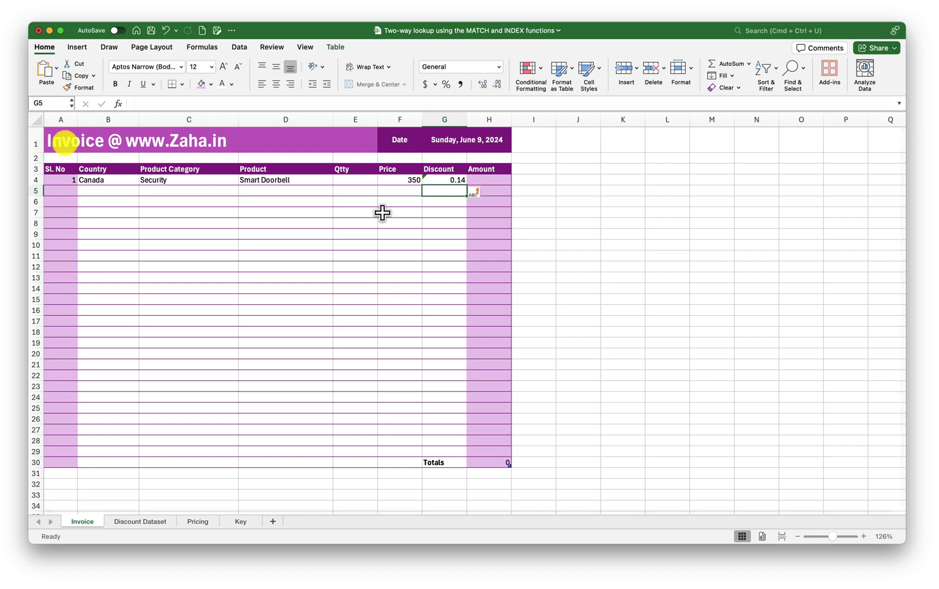
Wrap G4's discount lookup in IFERROR with a "" fallback, keeping 0.14.
{"action": "left_click", "coordinate": [443, 179]}
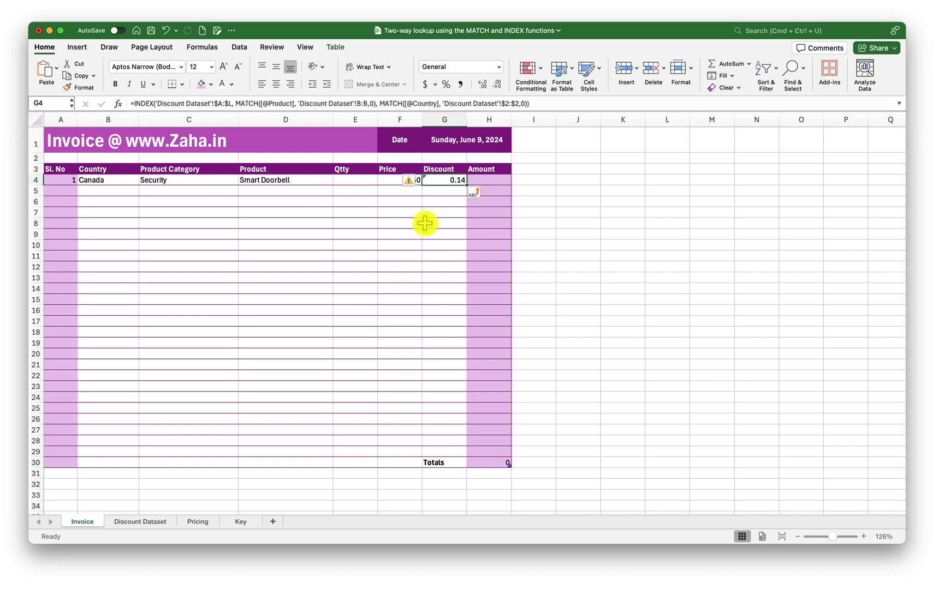
{"action": "left_click_drag", "start_coordinate": [133, 104], "coordinate": [561, 104]}
{"action": "key", "text": "BackSpace"}
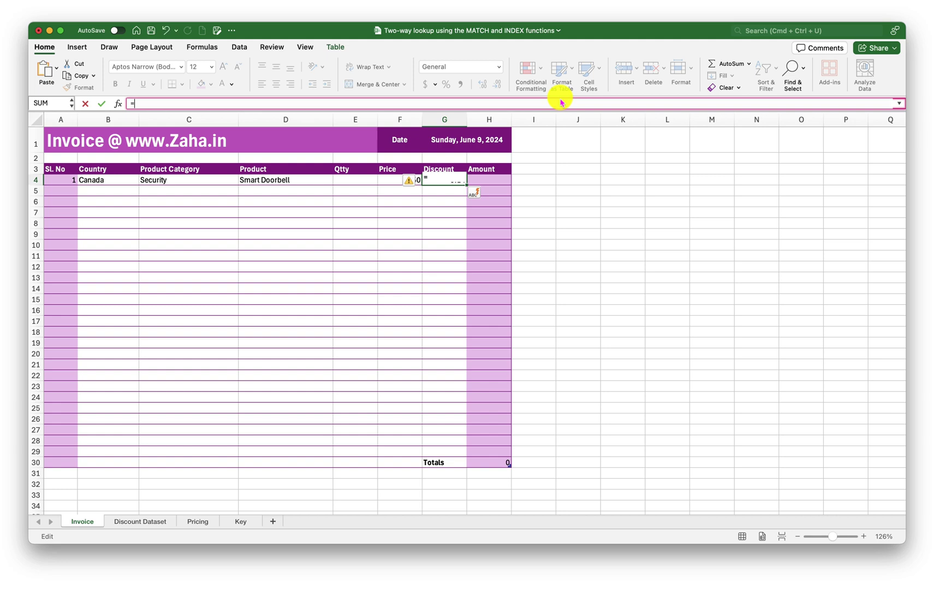
{"action": "type", "text": "IF"}
{"action": "key", "text": "Down"}
{"action": "key", "text": "Tab"}
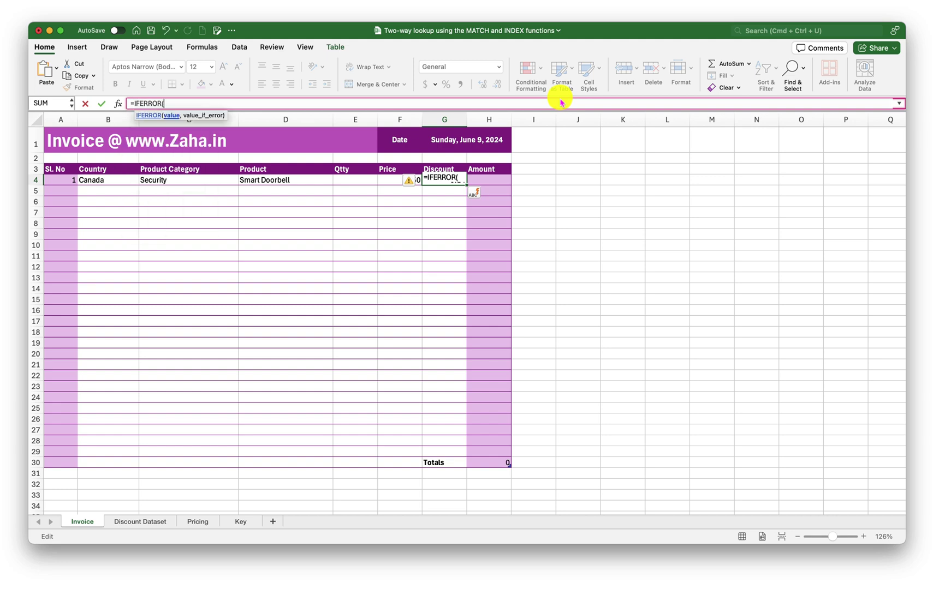
{"action": "key", "text": "super+v"}
{"action": "type", "text": ","}
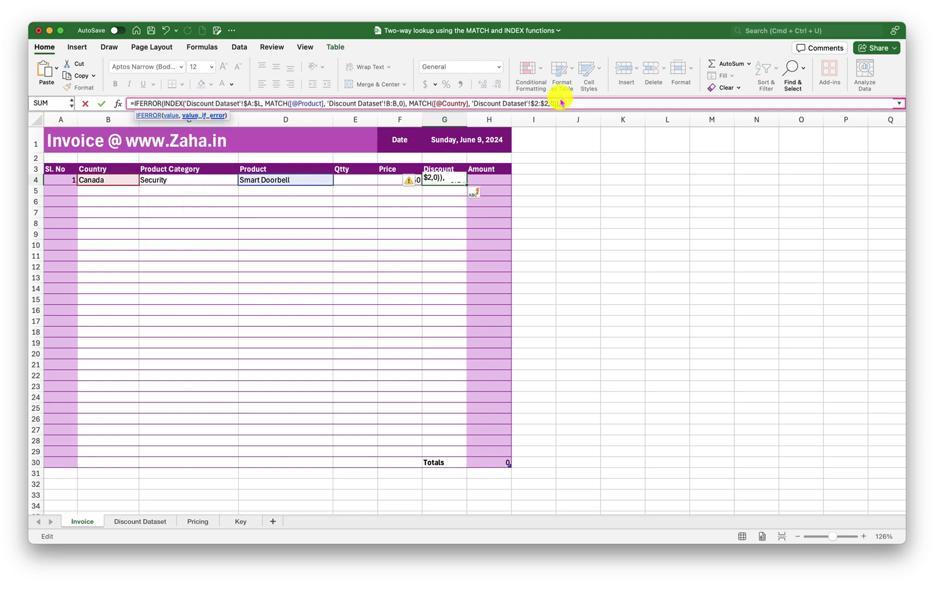
{"action": "type", "text": " \"\")"}
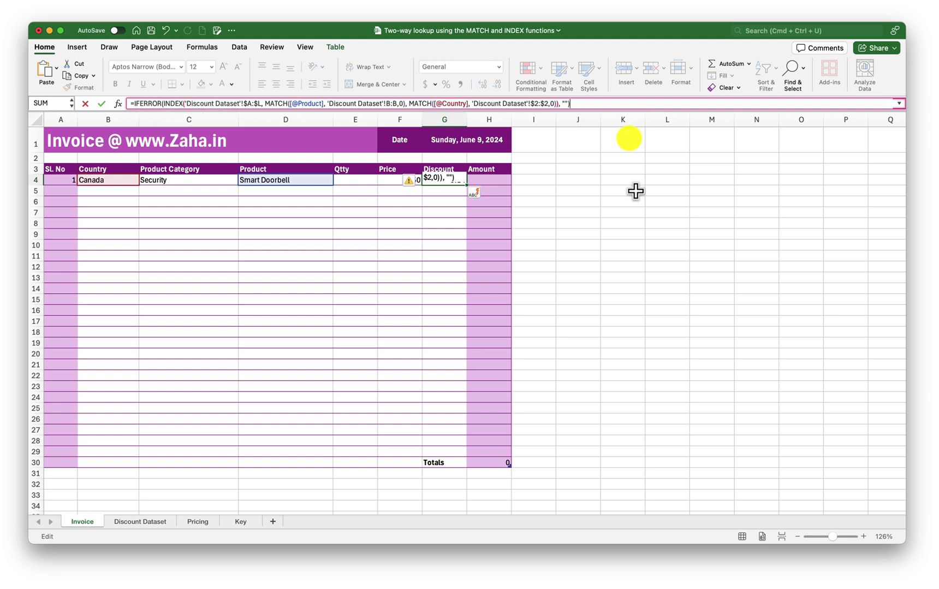
{"action": "key", "text": "Return"}
{"action": "key", "text": "Up"}
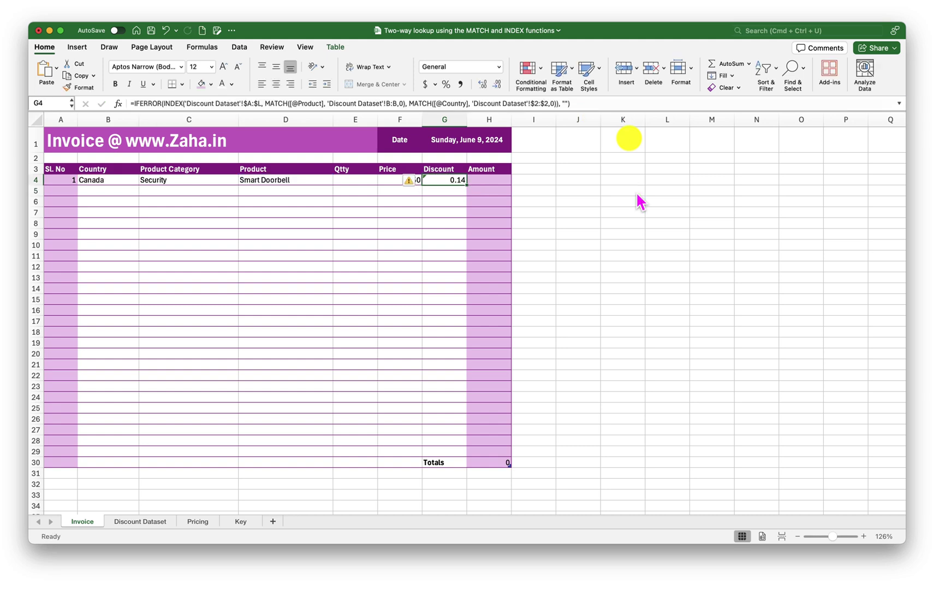
{"action": "left_click", "coordinate": [412, 181]}
Ignore the inconsistent formula warning and check the H4 Amount formula.
{"action": "left_click", "coordinate": [439, 240]}
{"action": "key", "text": "Left"}
{"action": "key", "text": "Left"}
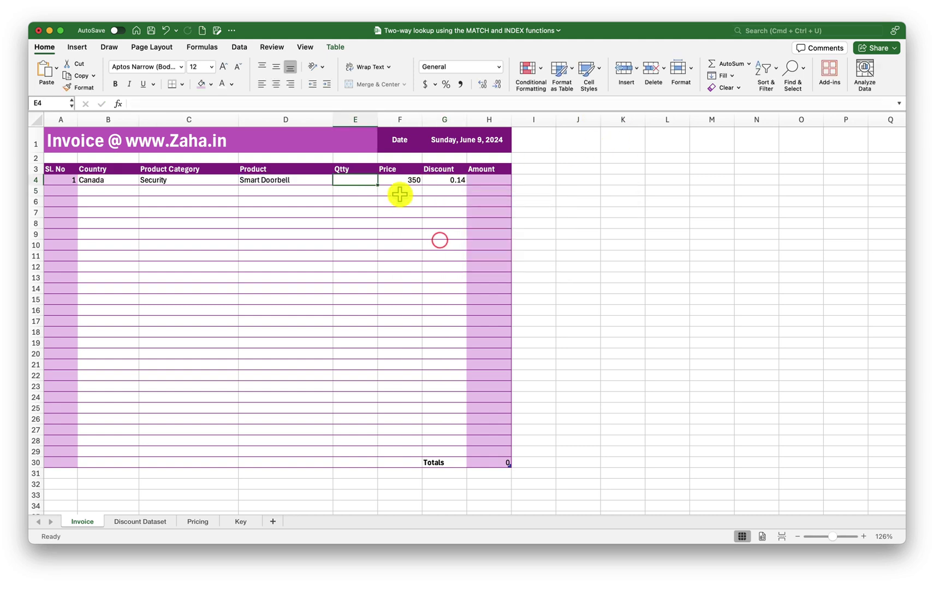
{"action": "left_click", "coordinate": [361, 180]}
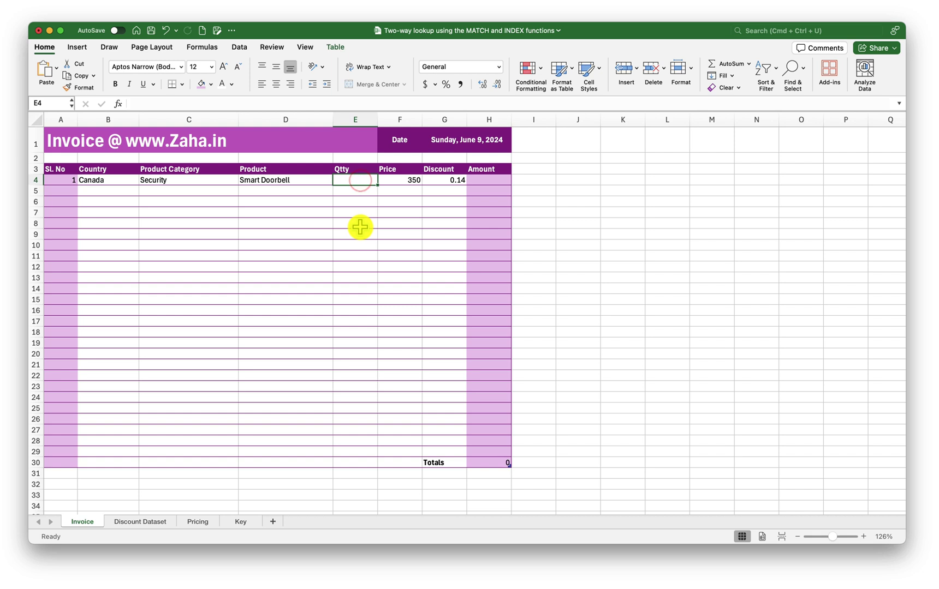
{"action": "left_click", "coordinate": [494, 181]}
{"action": "left_click", "coordinate": [360, 180]}
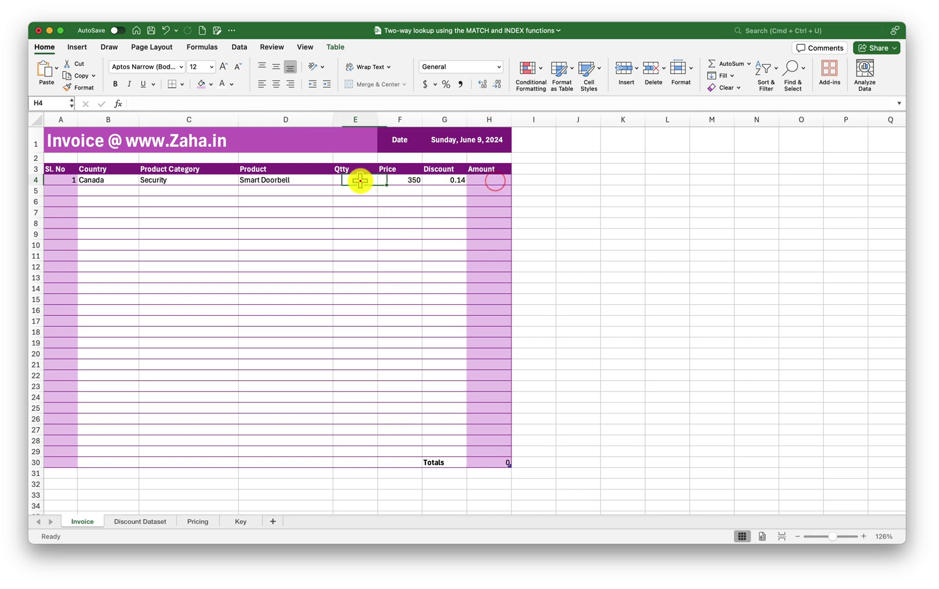
Enter quantity 1 in E4, then change it to 2, giving Amount 651.
{"action": "type", "text": "1"}
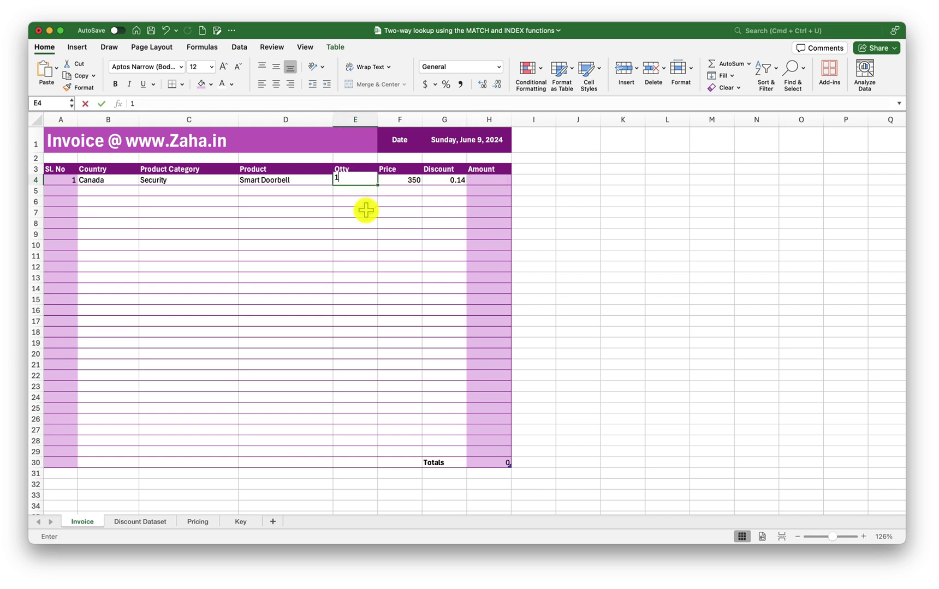
{"action": "key", "text": "Return"}
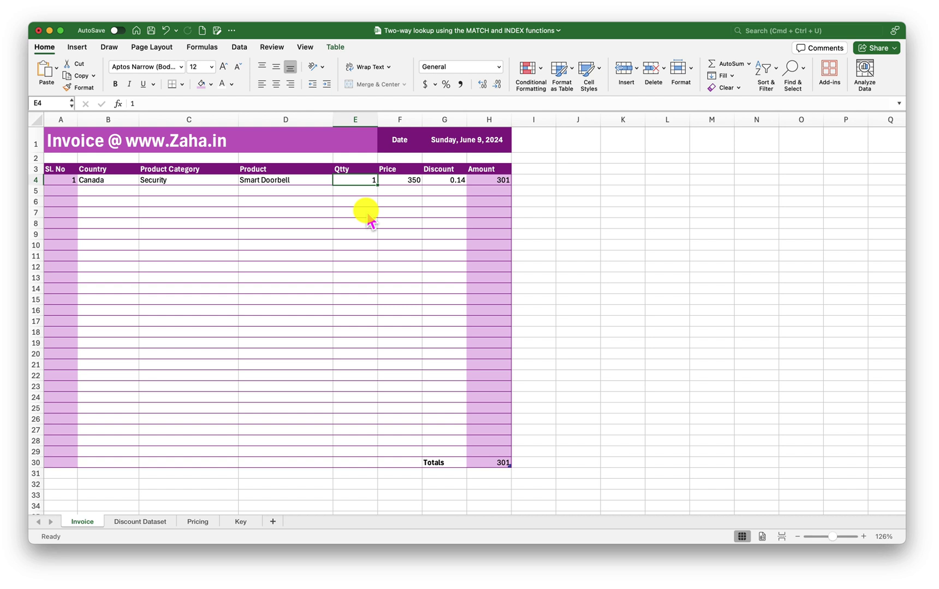
{"action": "key", "text": "Right"}
{"action": "key", "text": "Left"}
{"action": "type", "text": "2"}
{"action": "key", "text": "Return"}
{"action": "key", "text": "Up"}
Copy the Price and Discount lookup formulas in F4:G4 down through row 29.
{"action": "left_click", "coordinate": [411, 182]}
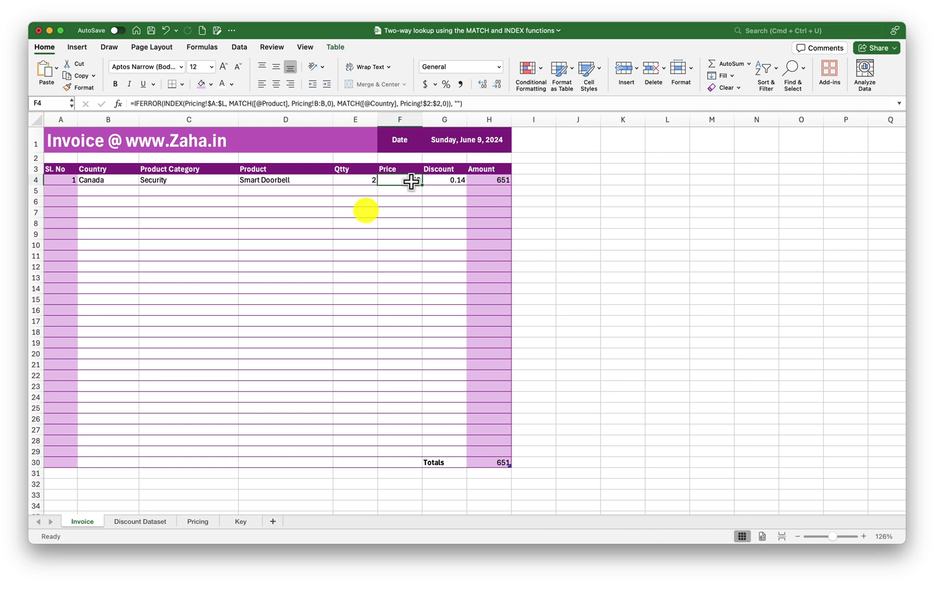
{"action": "key", "text": "shift+Right"}
{"action": "key", "text": "super+c"}
{"action": "key", "text": "super+shift+Down"}
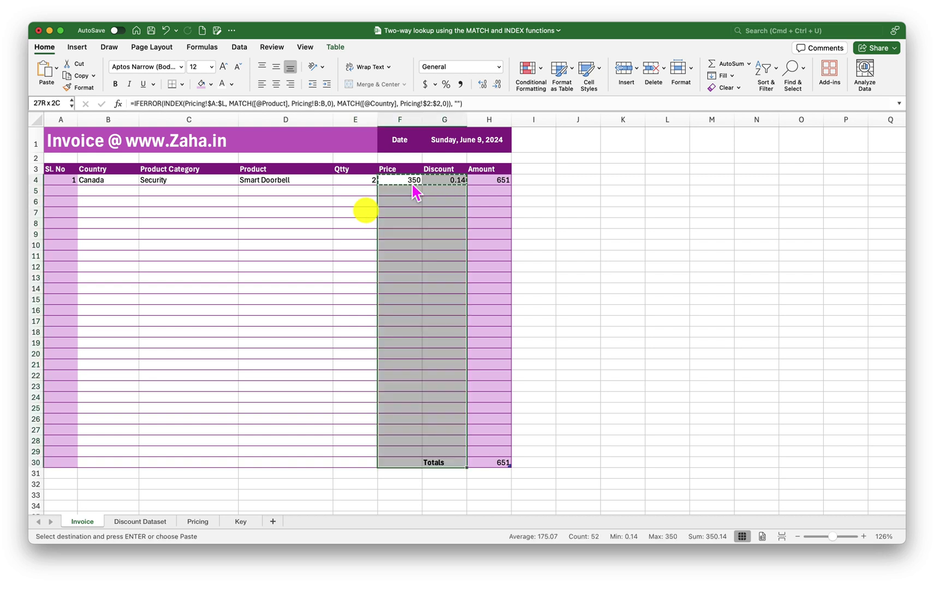
{"action": "key", "text": "super+v"}
Dismiss the inconsistent-formula warnings on the pasted cells with Ignore Error.
{"action": "key", "text": "Up"}
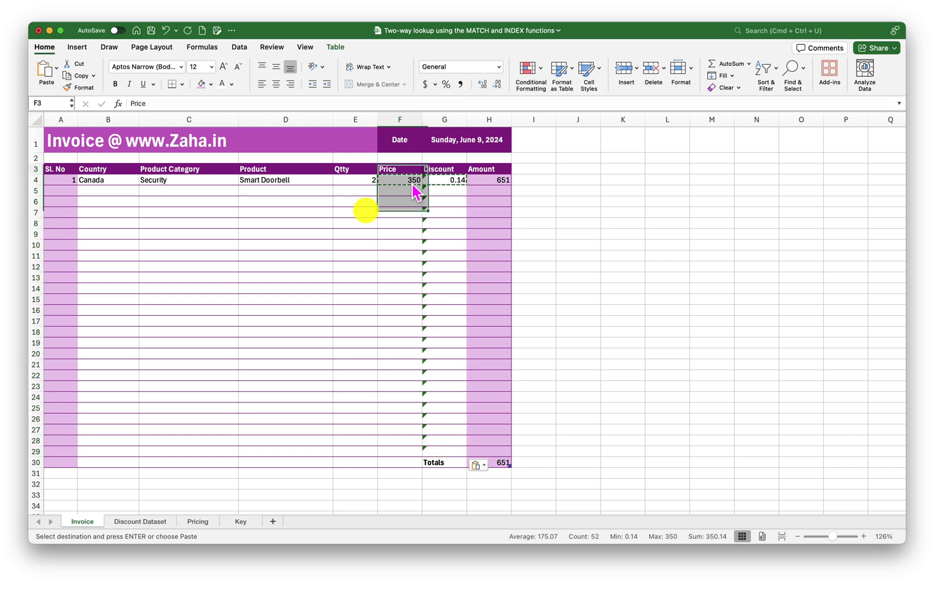
{"action": "key", "text": "Down"}
{"action": "key", "text": "Right"}
{"action": "key", "text": "super+shift+Down"}
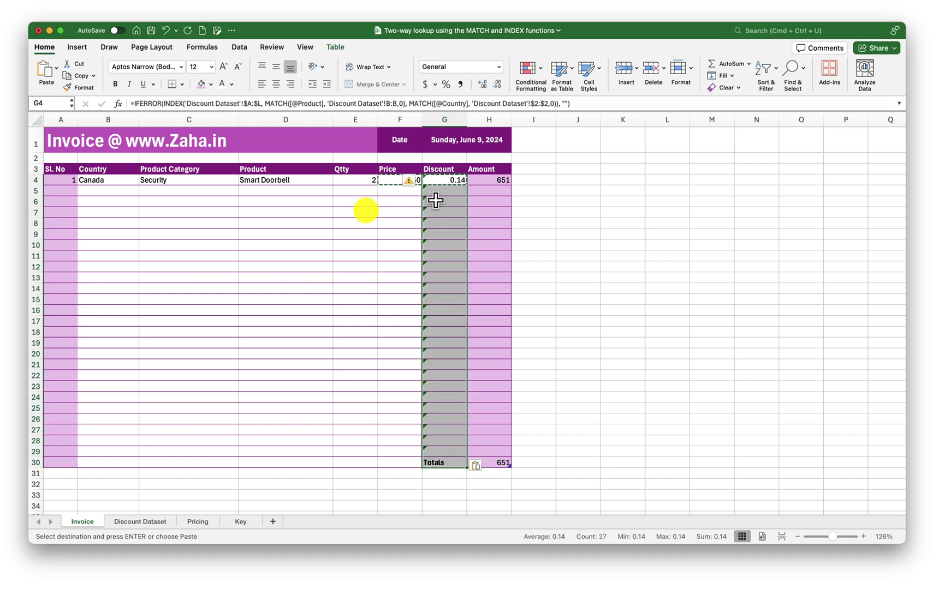
{"action": "left_click", "coordinate": [416, 182]}
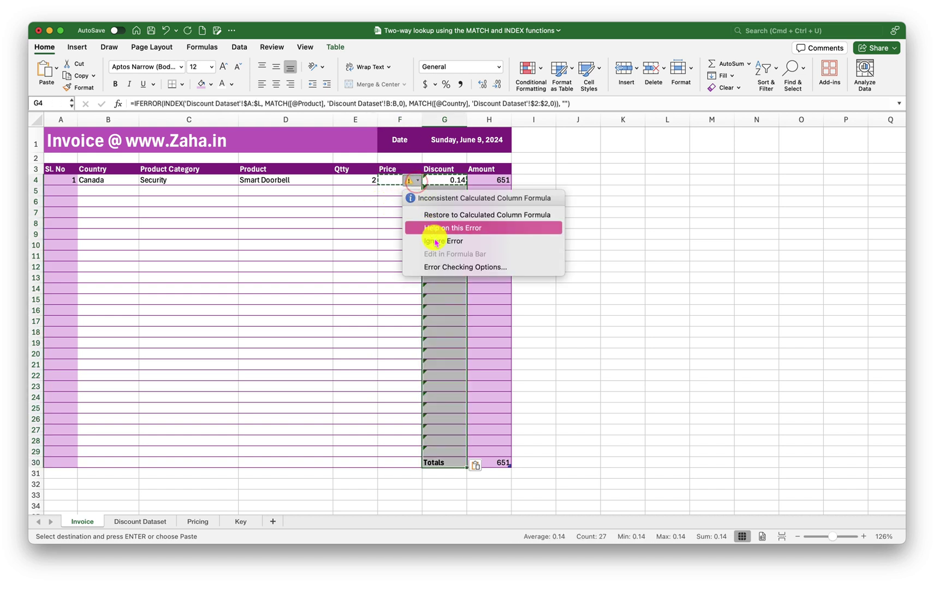
{"action": "left_click", "coordinate": [434, 240]}
{"action": "left_click", "coordinate": [395, 192]}
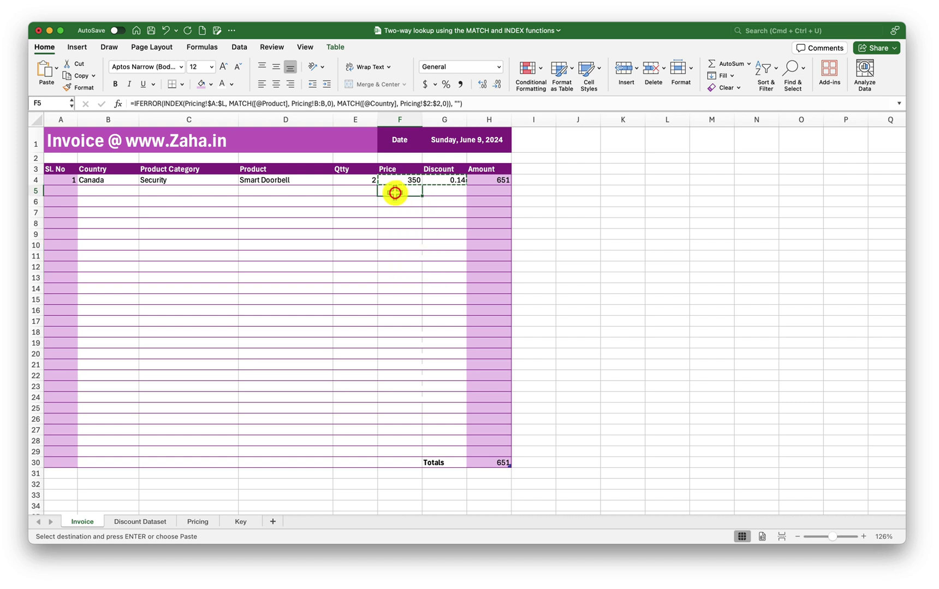
{"action": "left_click", "coordinate": [108, 191]}
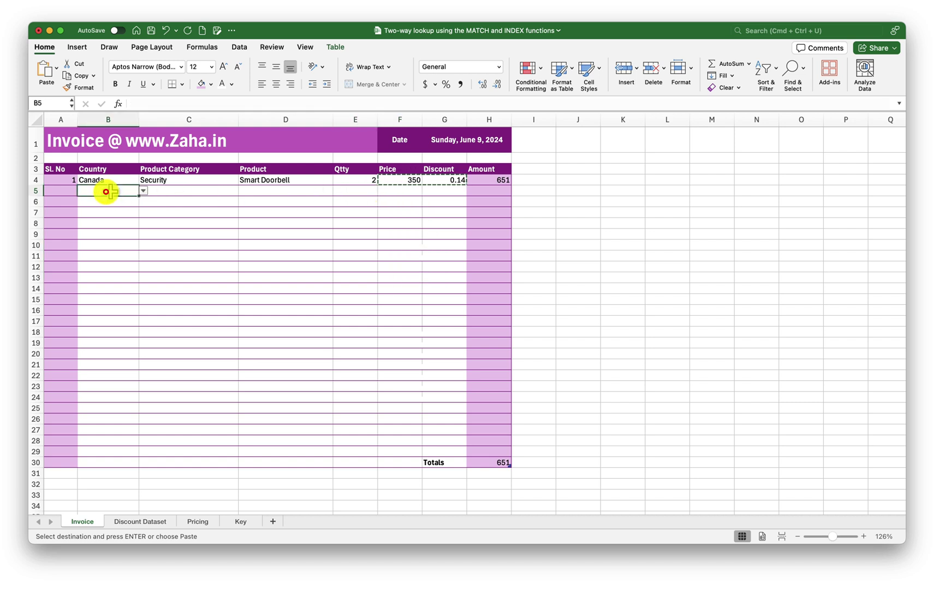
Choose United Kingdom, Audios and Home Theater System in row 5's Country, Category and Product dropdowns.
{"action": "left_click", "coordinate": [143, 191]}
{"action": "left_click", "coordinate": [120, 227]}
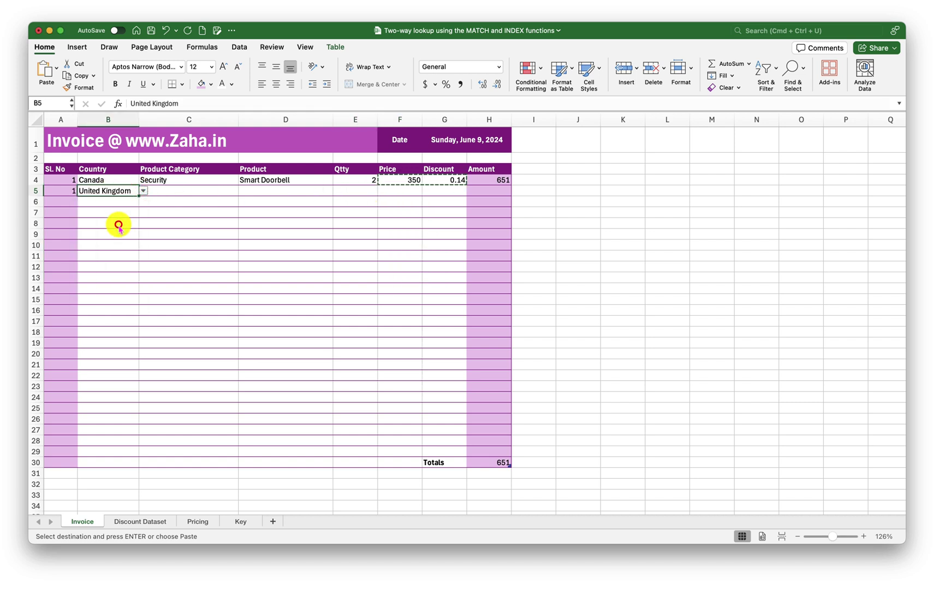
{"action": "left_click", "coordinate": [190, 192]}
{"action": "left_click", "coordinate": [243, 193]}
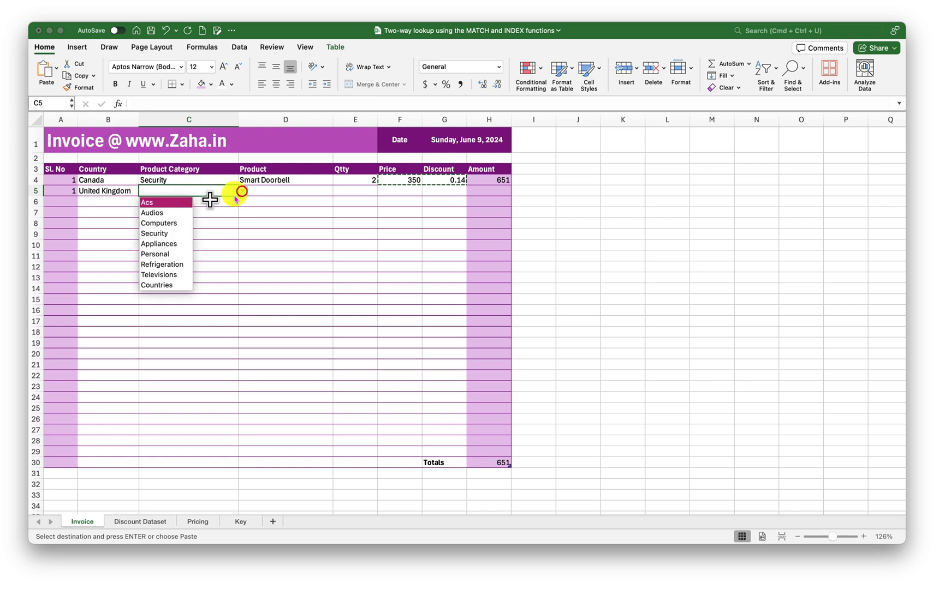
{"action": "left_click", "coordinate": [172, 215]}
{"action": "left_click", "coordinate": [280, 192]}
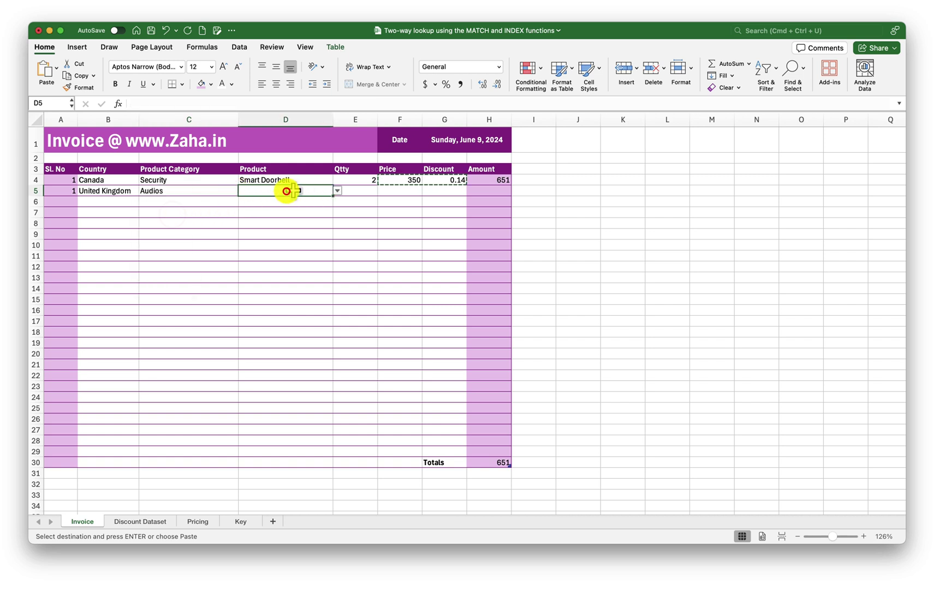
{"action": "left_click", "coordinate": [337, 192]}
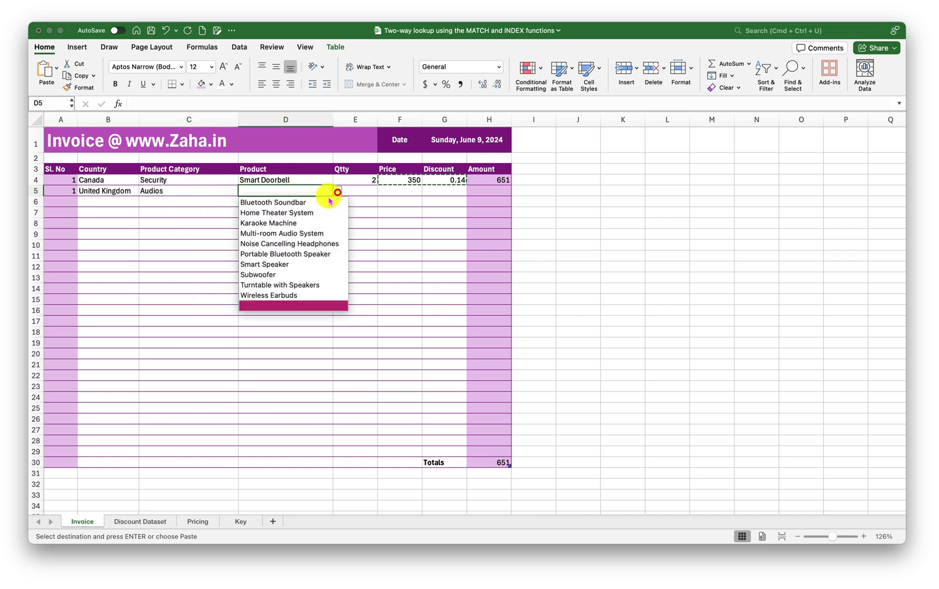
{"action": "left_click", "coordinate": [280, 214]}
Enter quantity 1 in E5 and confirm the Totals cell now reads 1176.4.
{"action": "left_click", "coordinate": [366, 191]}
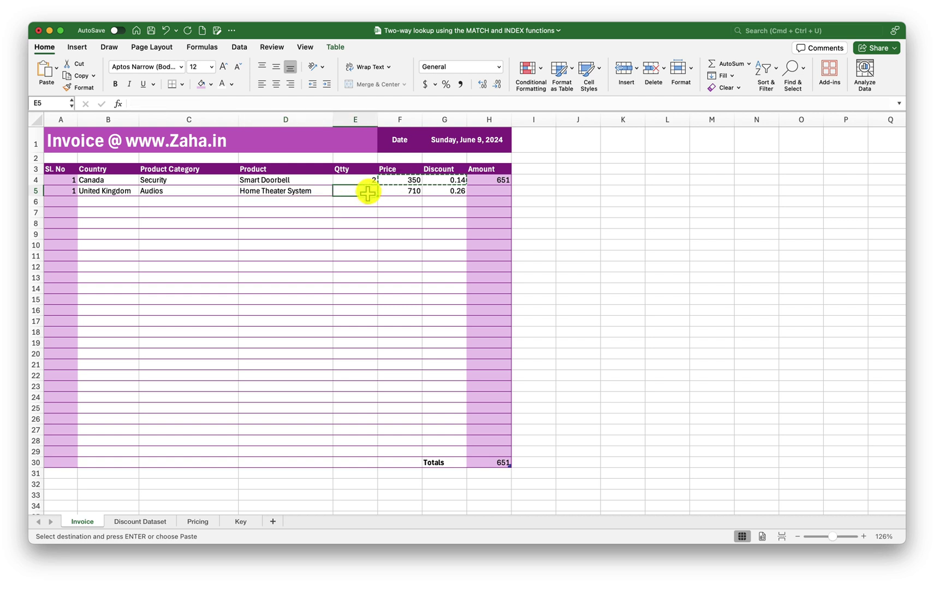
{"action": "type", "text": "1"}
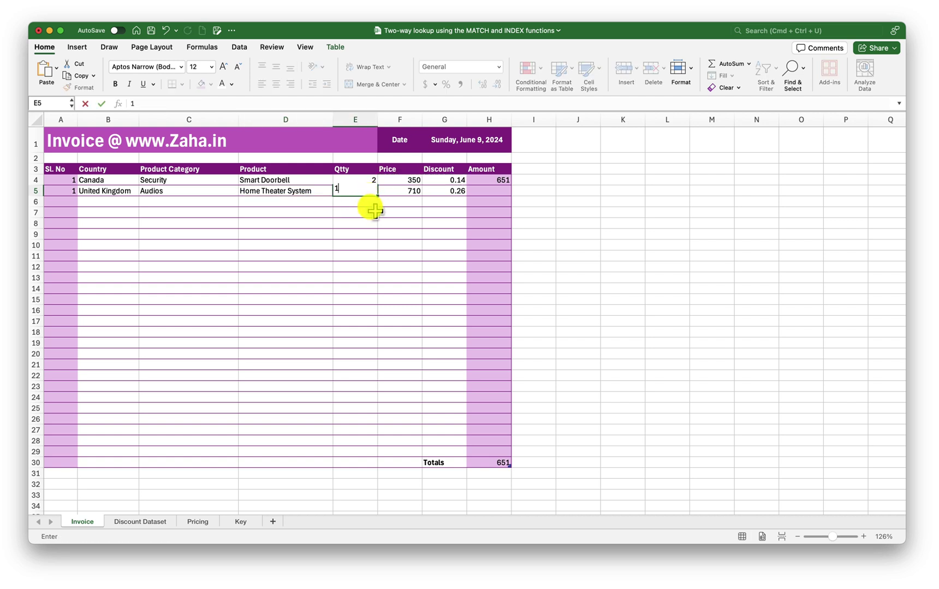
{"action": "left_click", "coordinate": [374, 210]}
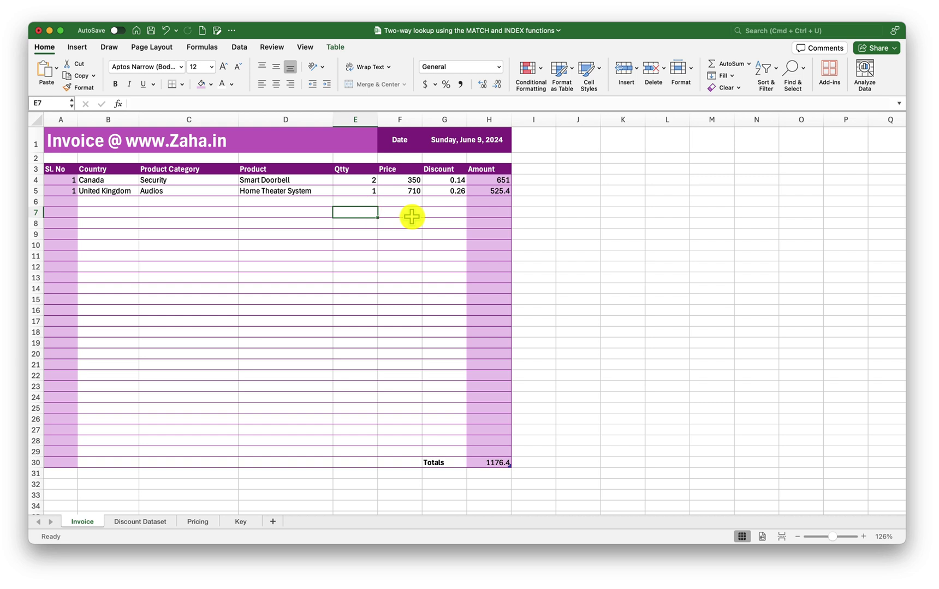
{"action": "left_click", "coordinate": [481, 463]}
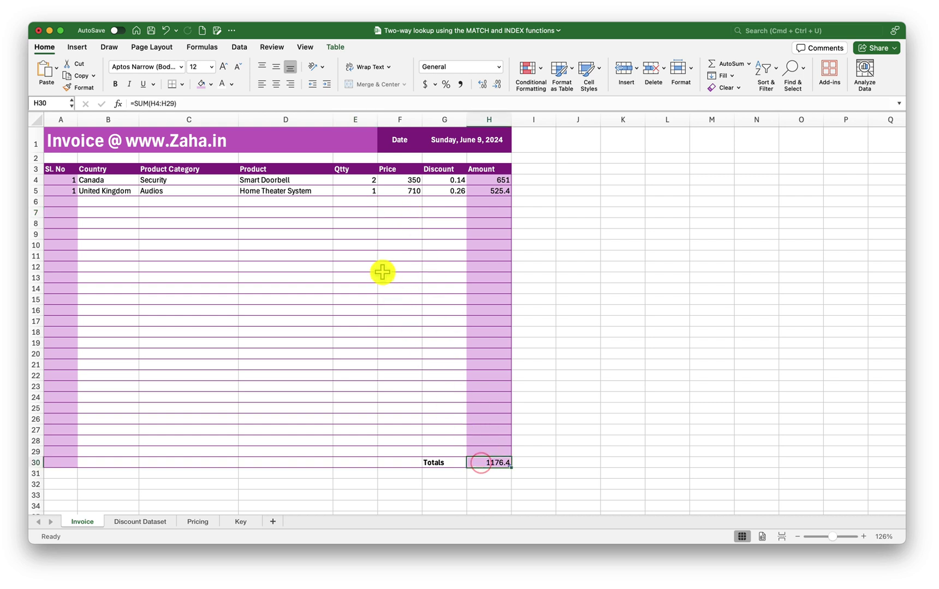